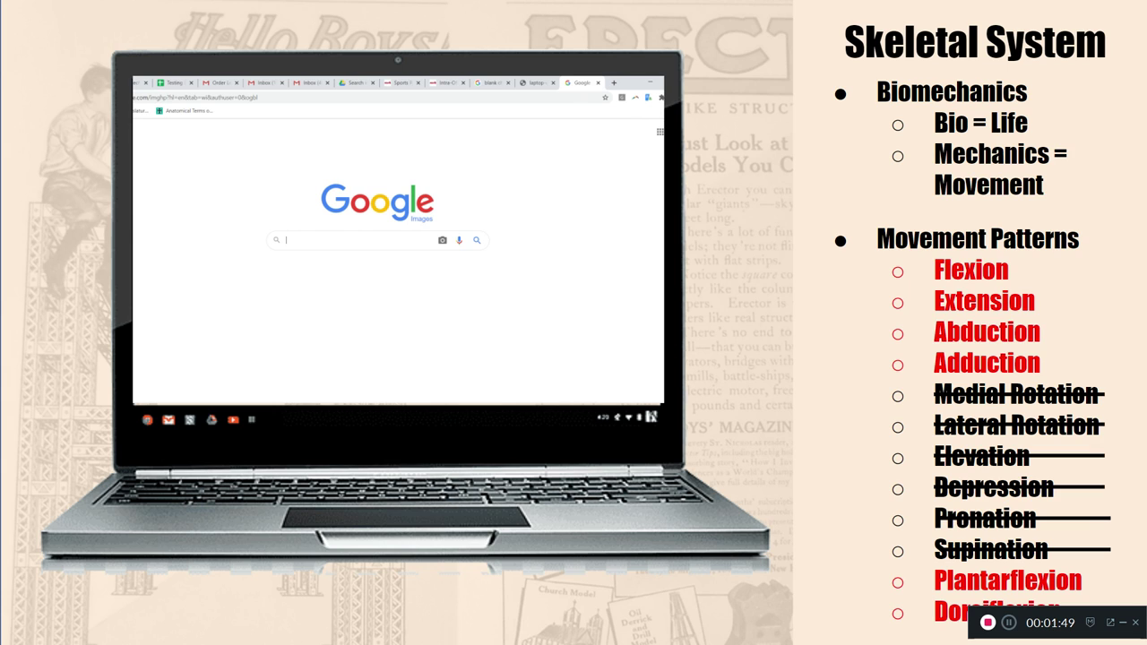
key(Right)
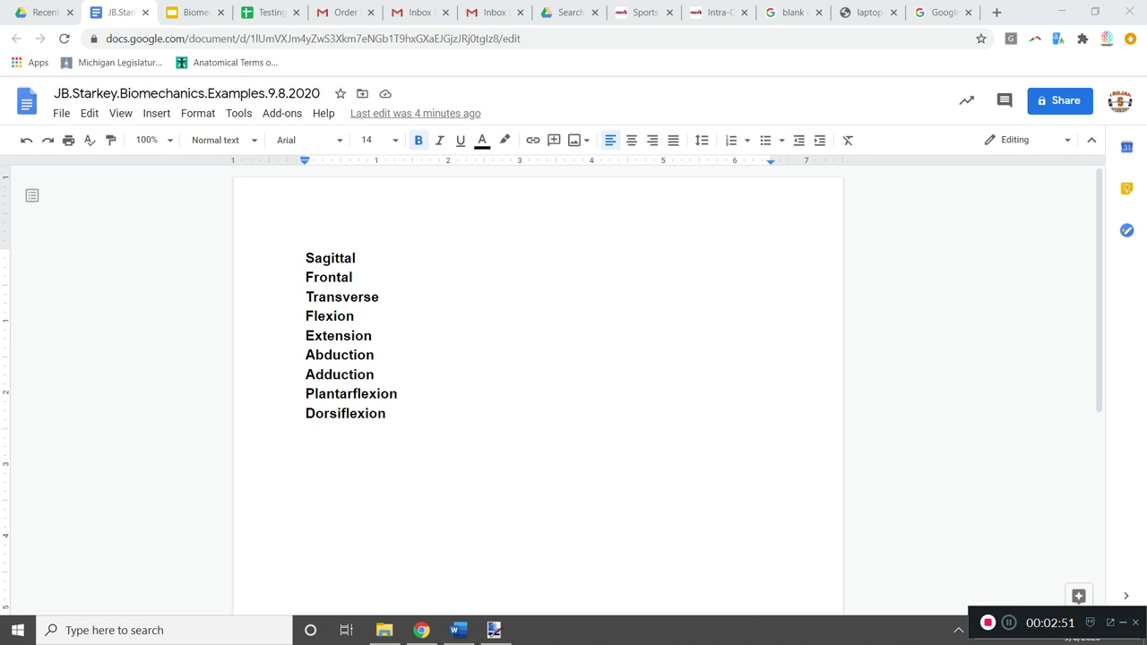
Step: Insert the Sagittal Plane picture from the computer on a new line under the Sagittal heading, and delete the picture again
click(358, 258)
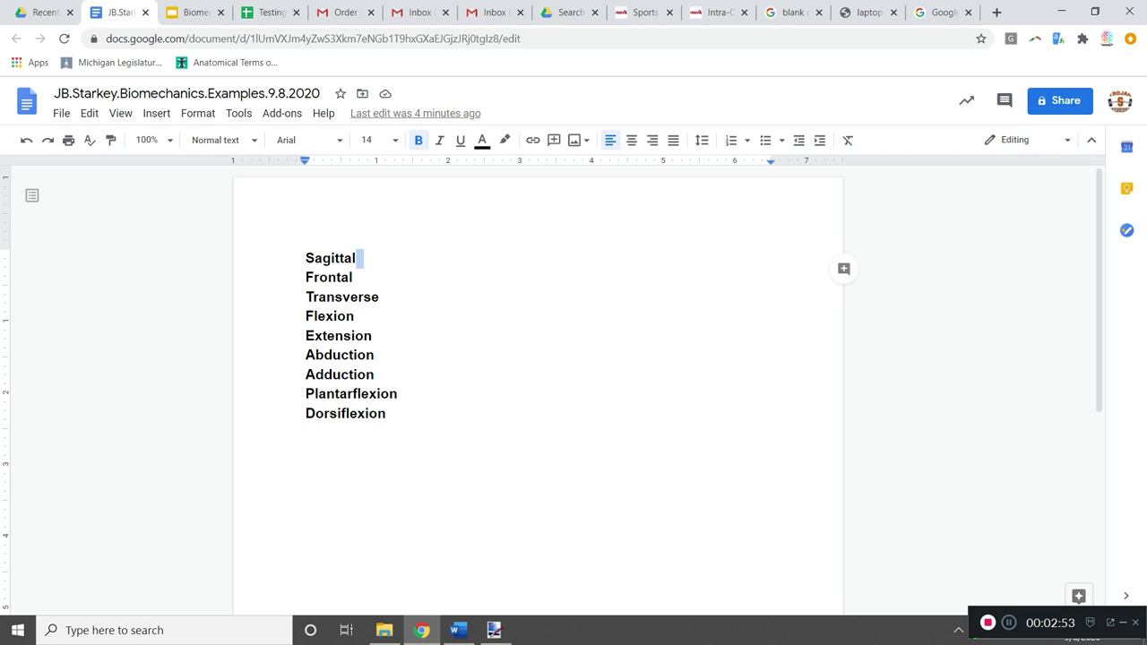
click(356, 258)
key(Return)
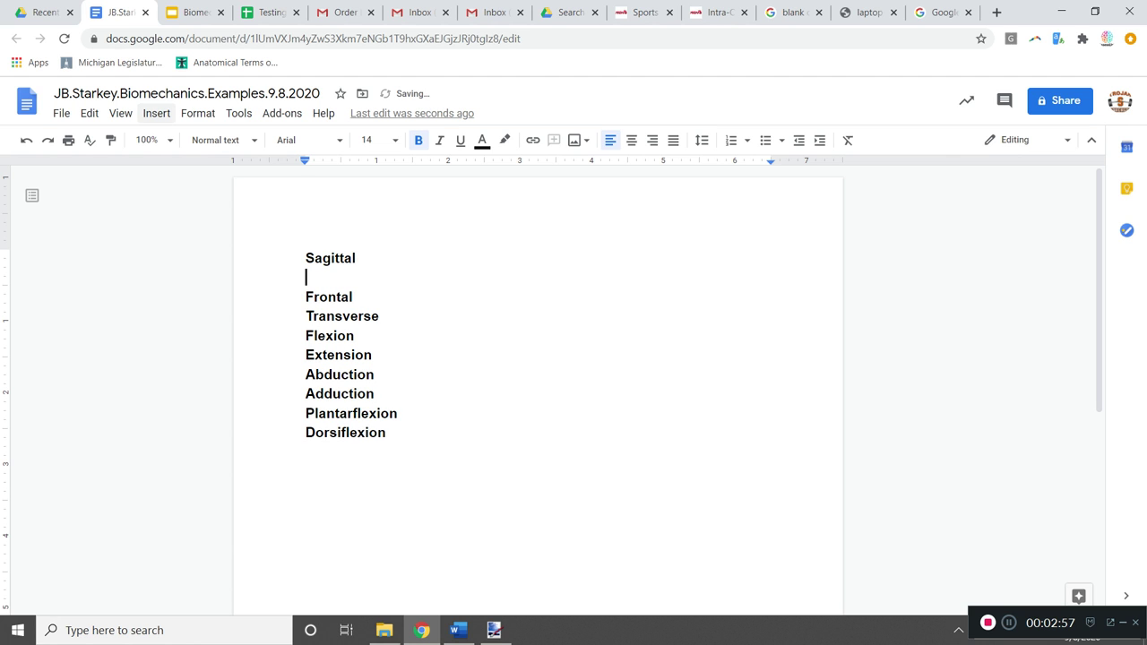
click(156, 113)
mouse_move(224, 140)
click(379, 140)
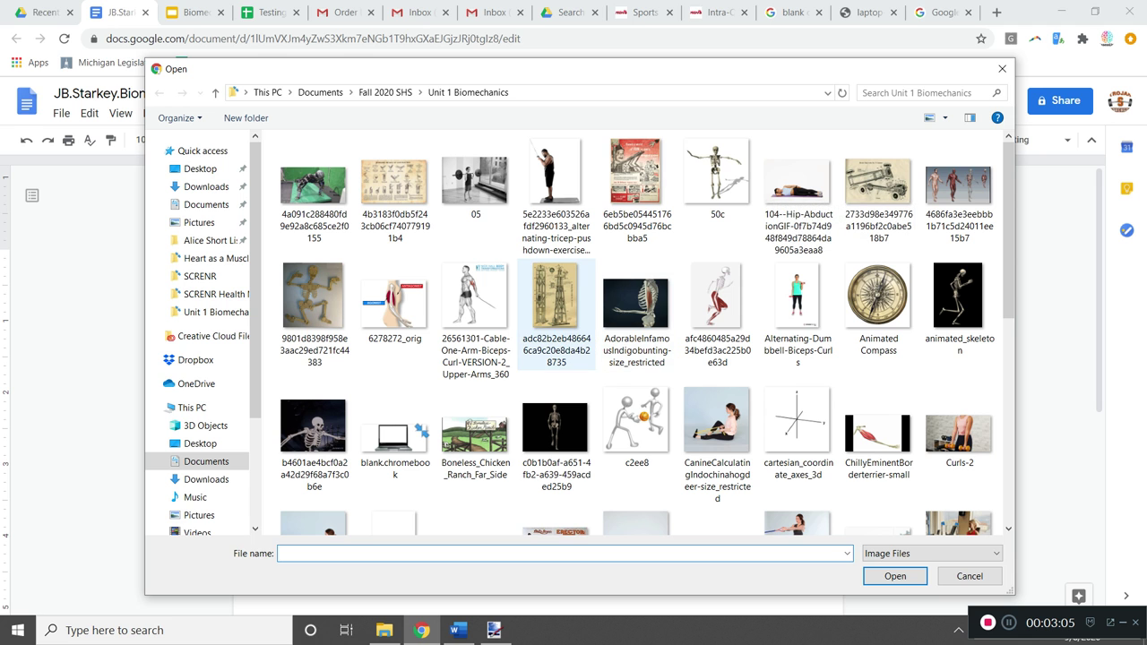
scroll(562, 360, down, 5)
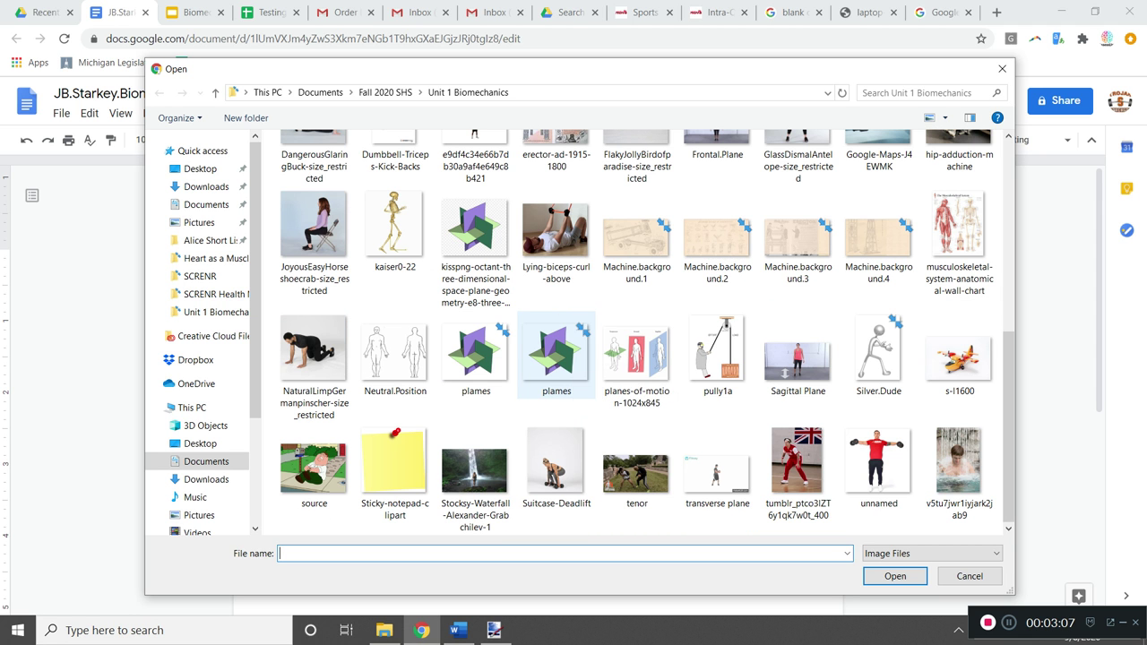
double_click(798, 358)
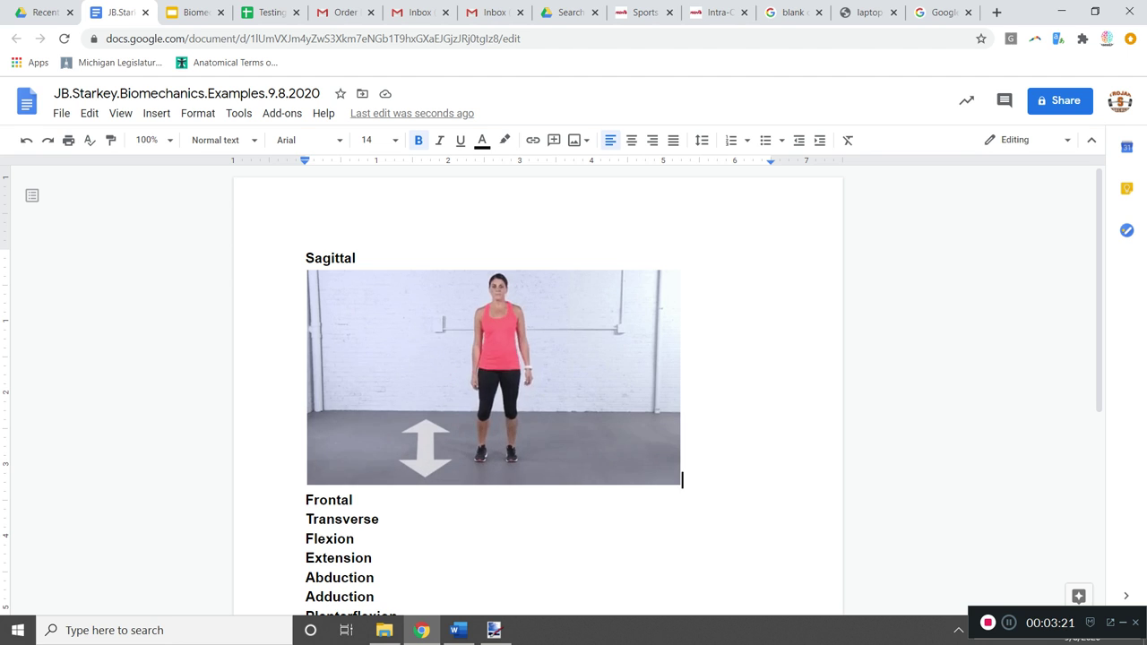
click(493, 377)
key(BackSpace)
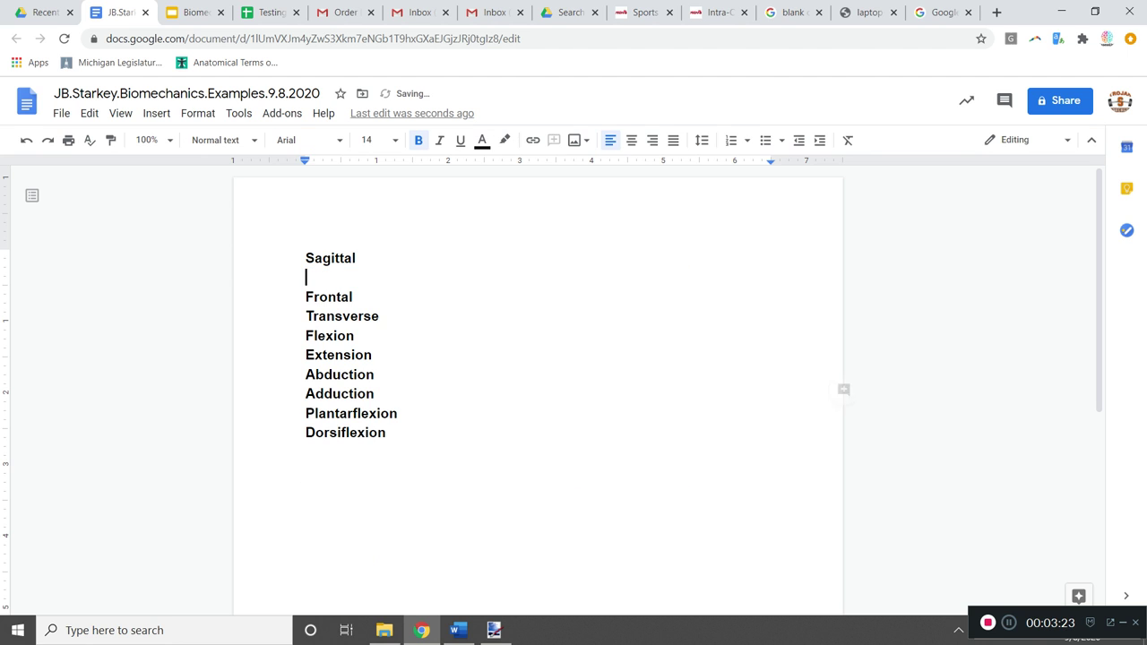
Step: Insert the 6278272_orig picture from the computer on a new line under Flexion, and delete the picture again
click(354, 335)
key(Return)
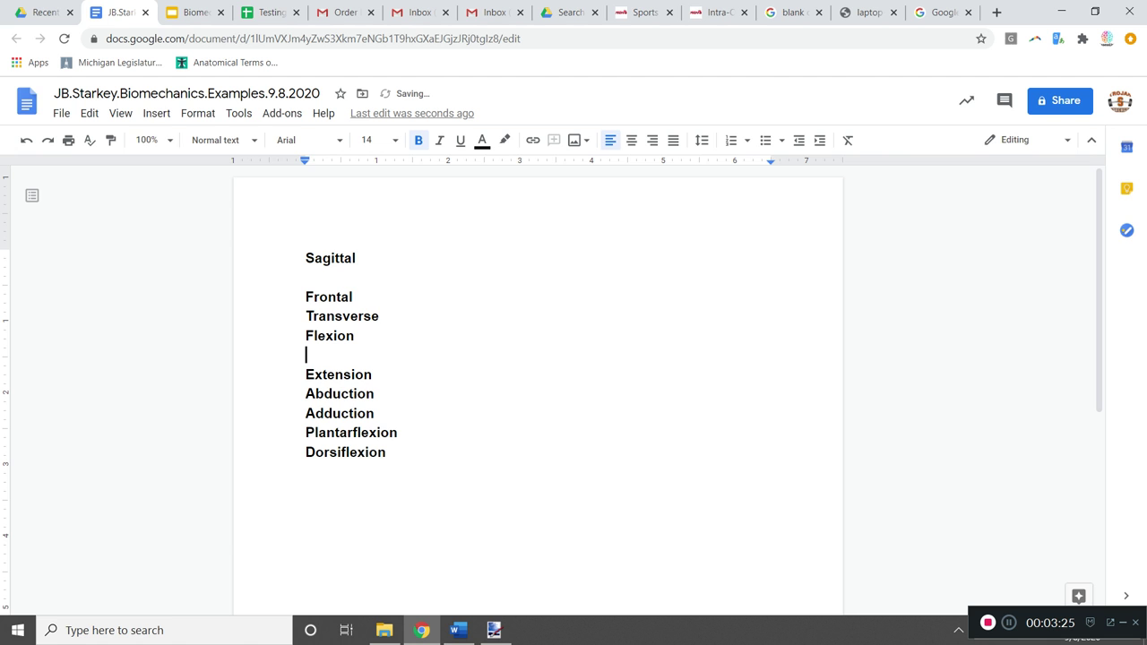
click(156, 113)
mouse_move(179, 164)
mouse_move(219, 139)
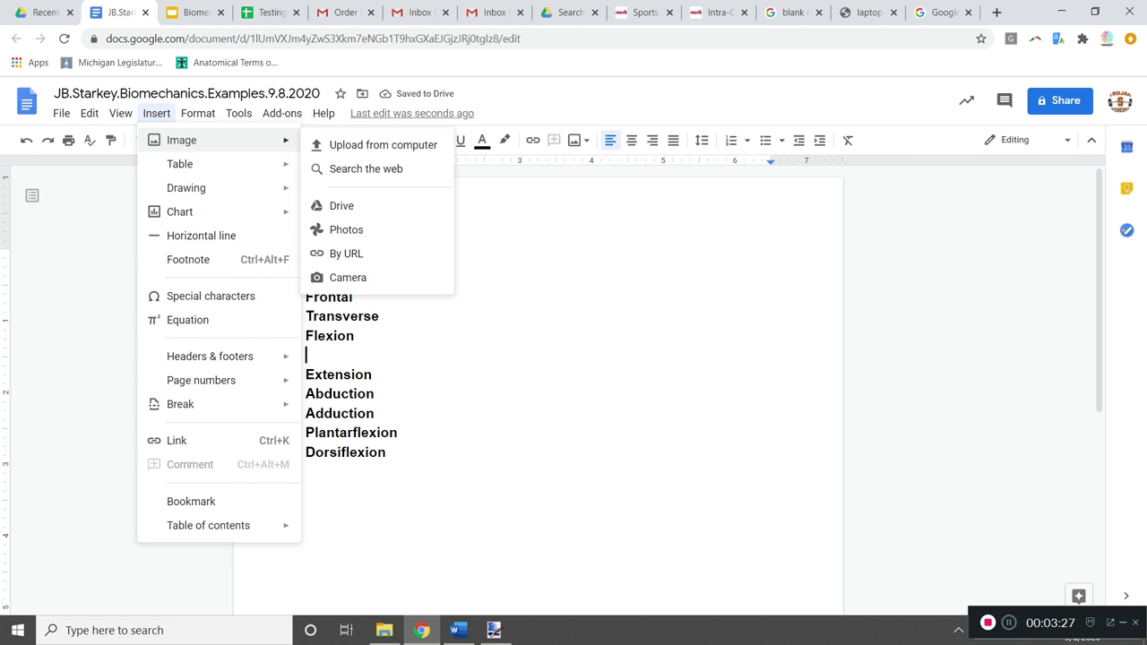
click(333, 144)
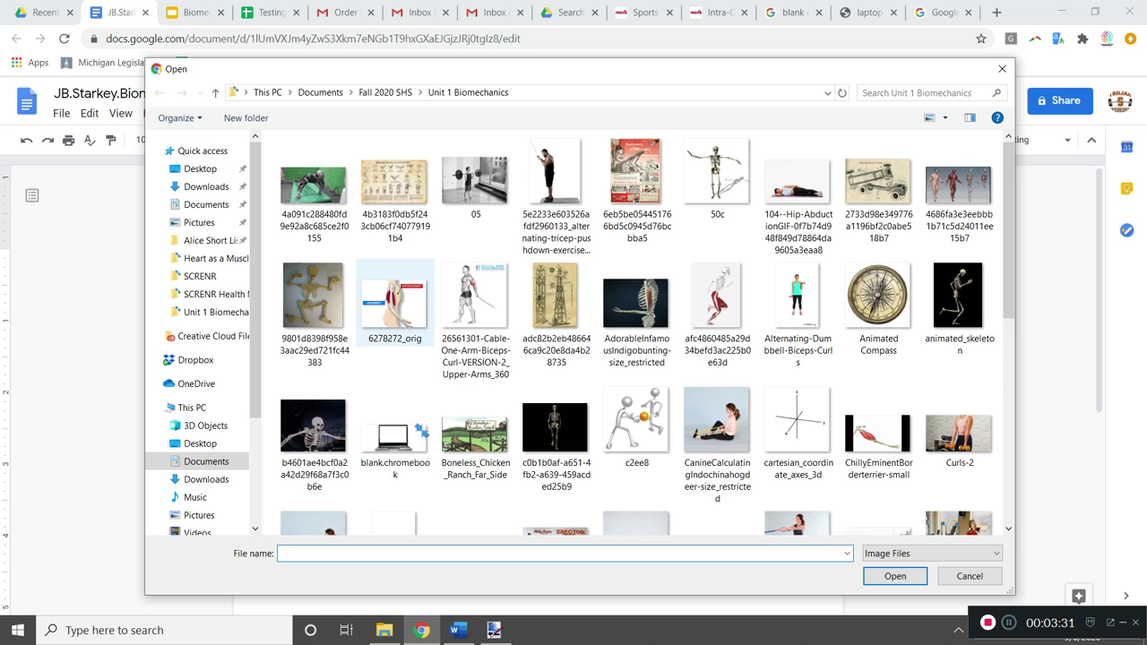
double_click(394, 300)
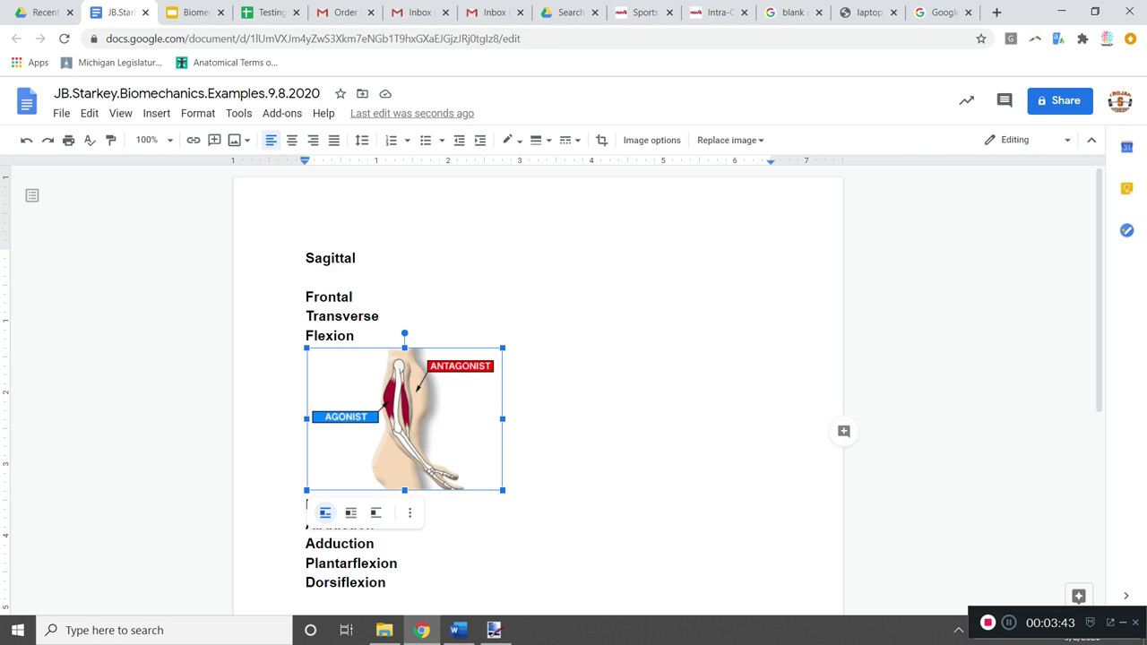
key(Delete)
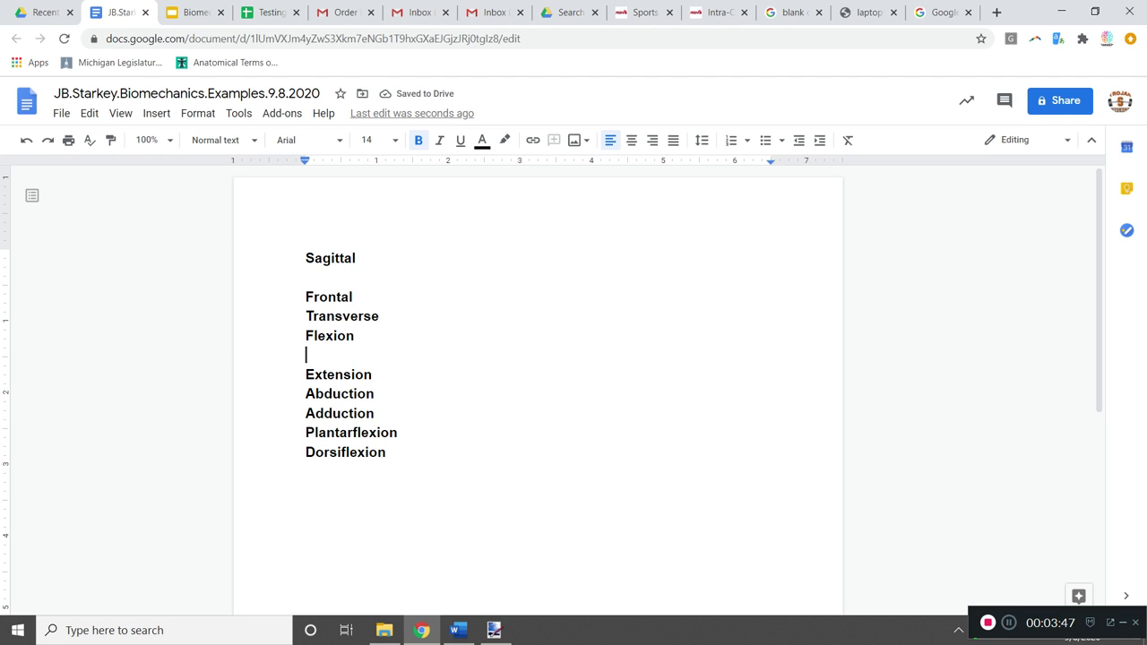
Step: Insert the CanineCalculatingIndochinahogdeer-size_restricted picture on a new line under Plantarflexion, and remove it together with its blank line
click(397, 433)
key(Return)
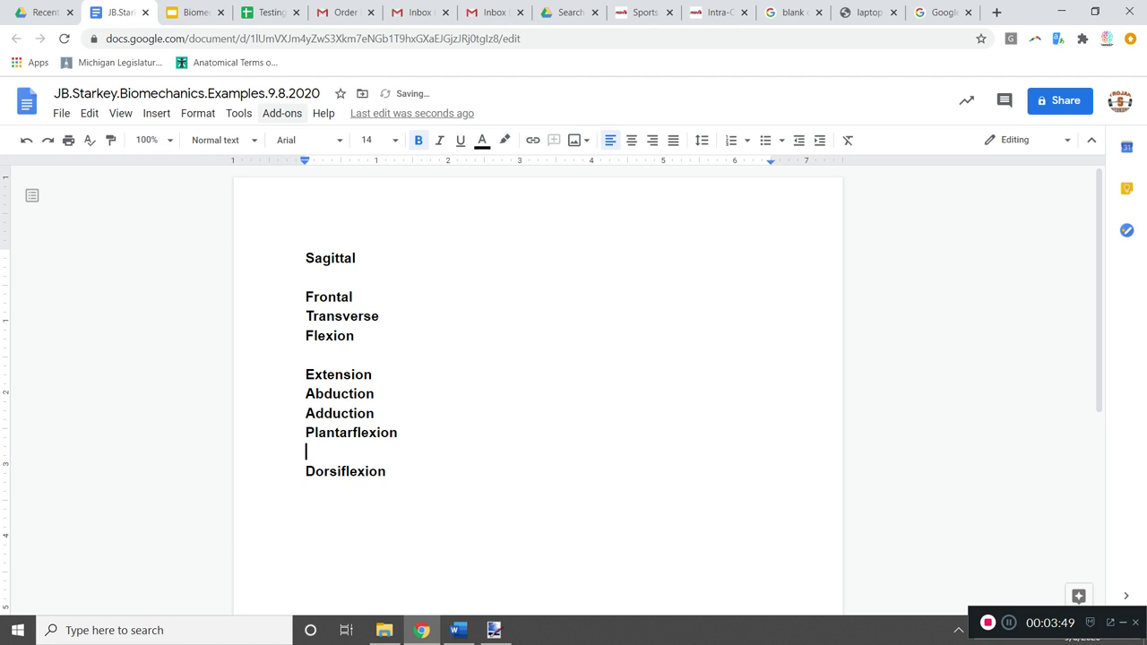
click(156, 113)
mouse_move(184, 140)
click(383, 144)
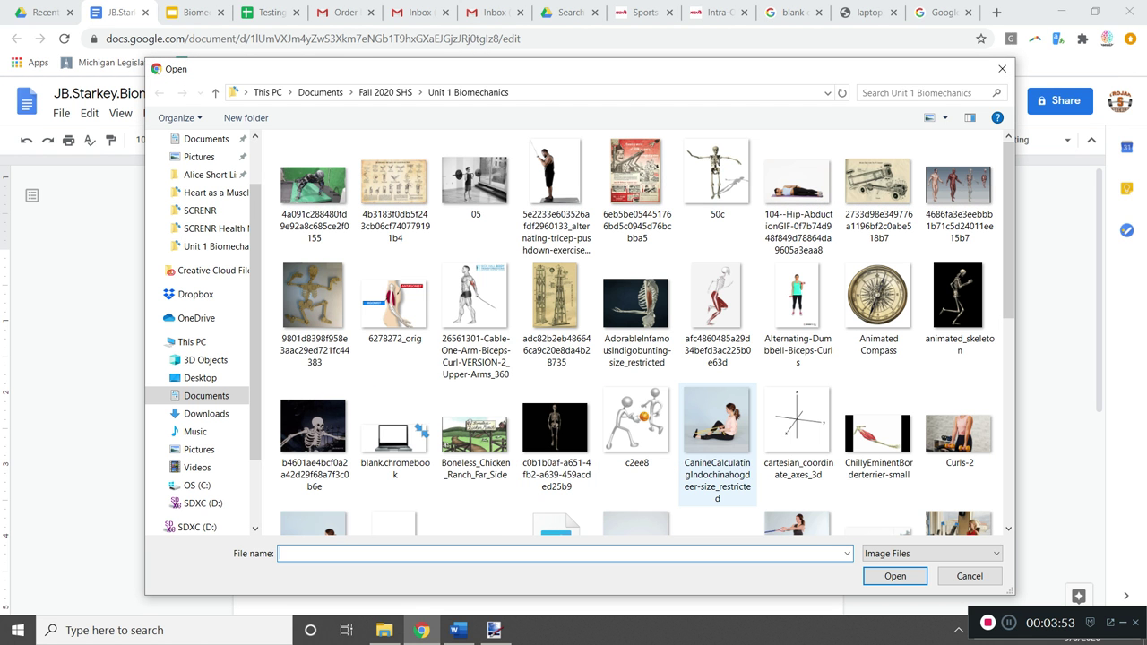
double_click(714, 421)
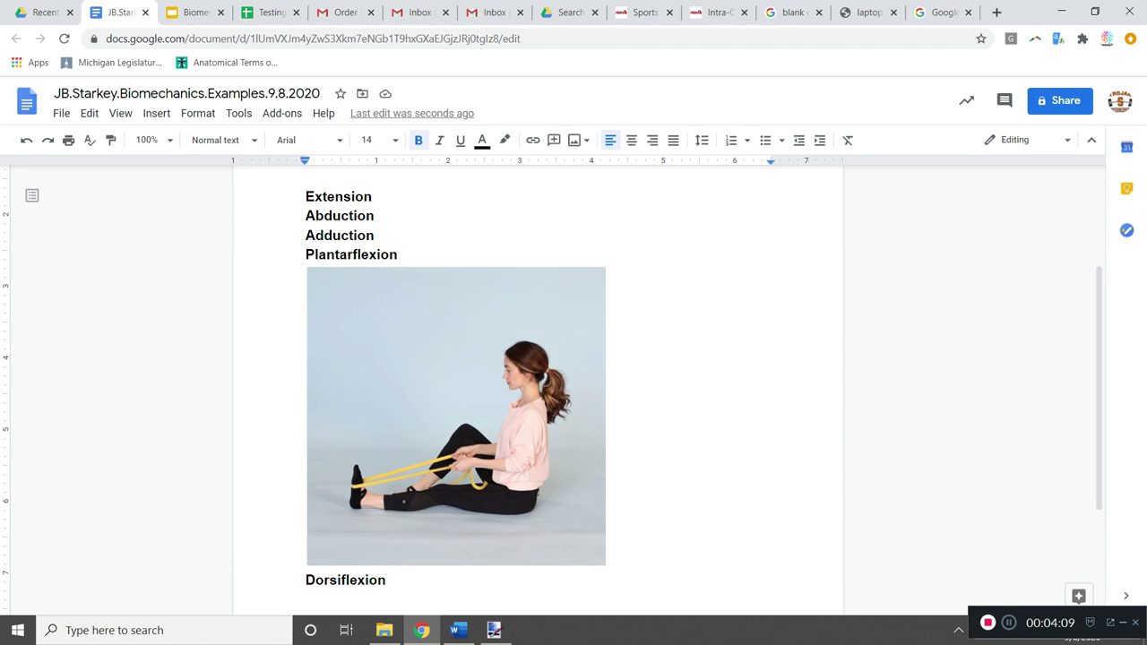
key(BackSpace)
key(BackSpace)
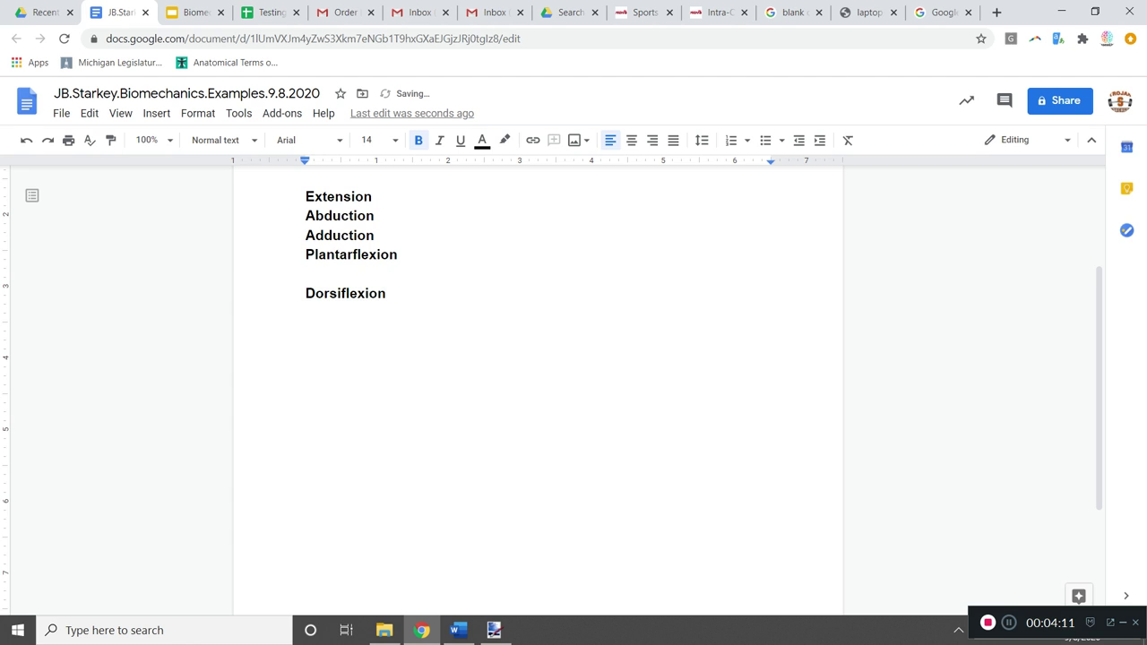
key(BackSpace)
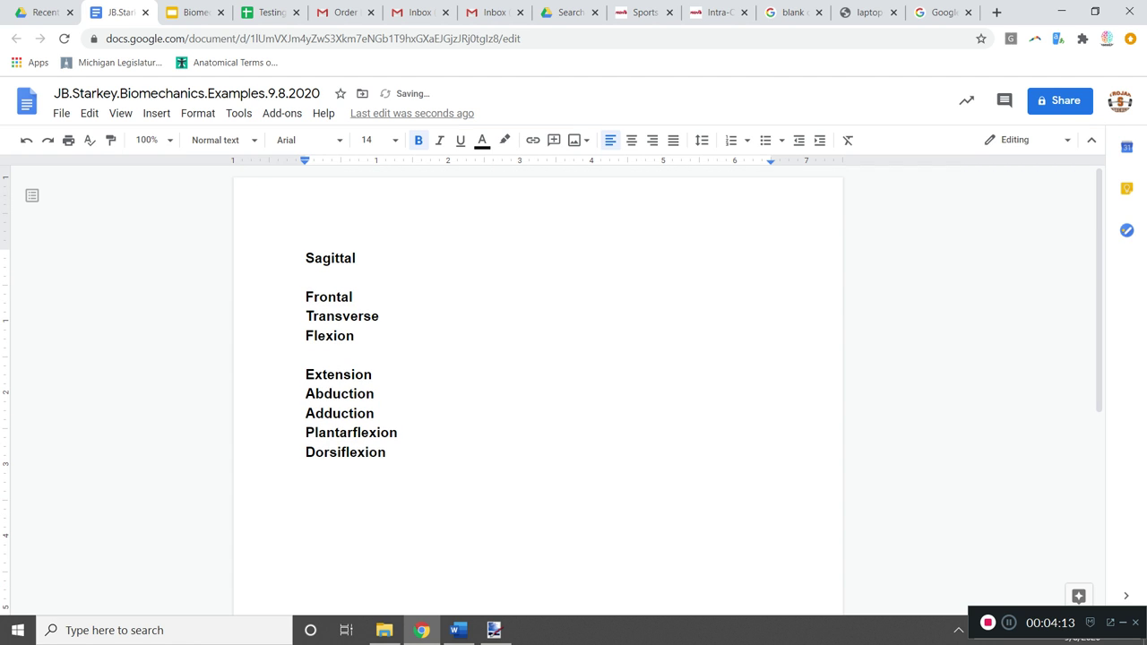
Step: Remove the blank lines under Sagittal and Flexion from the list of terms
double_click(307, 276)
key(BackSpace)
click(308, 335)
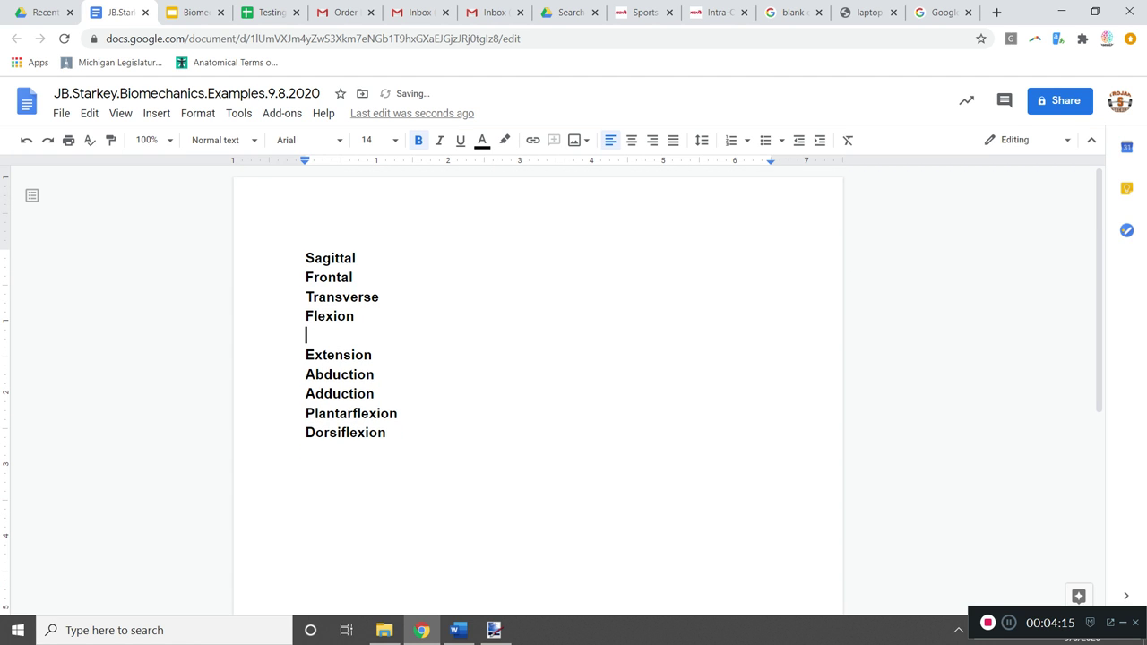
key(Delete)
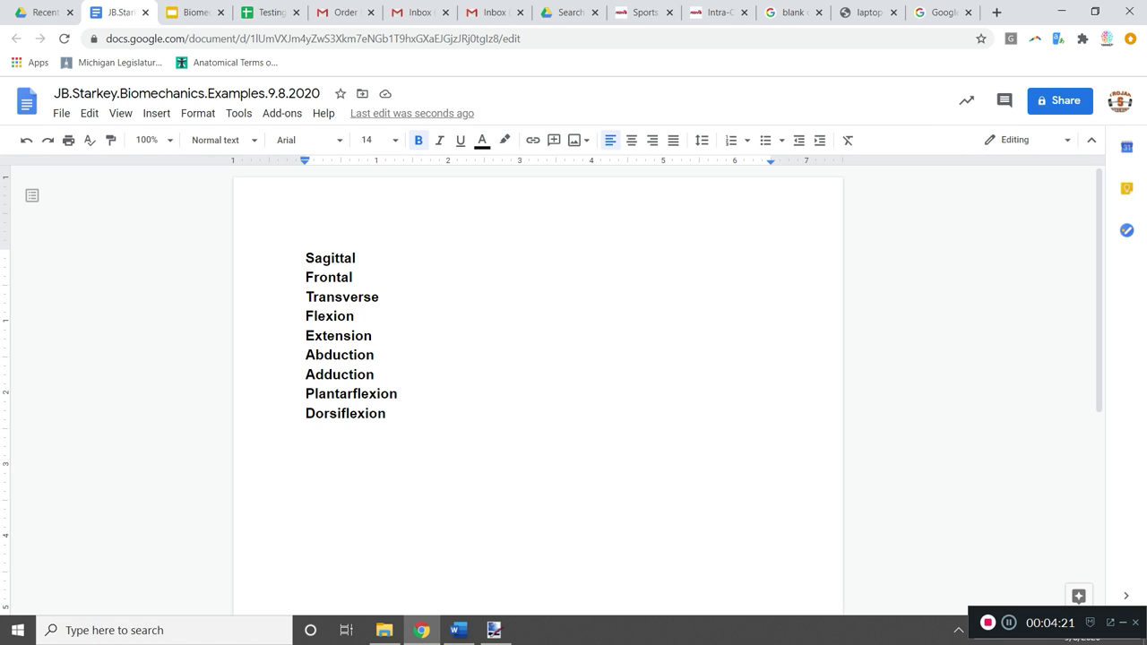
Step: Switch to the open Google Images page and search for "elbow flexion exercises"
key(ctrl+9)
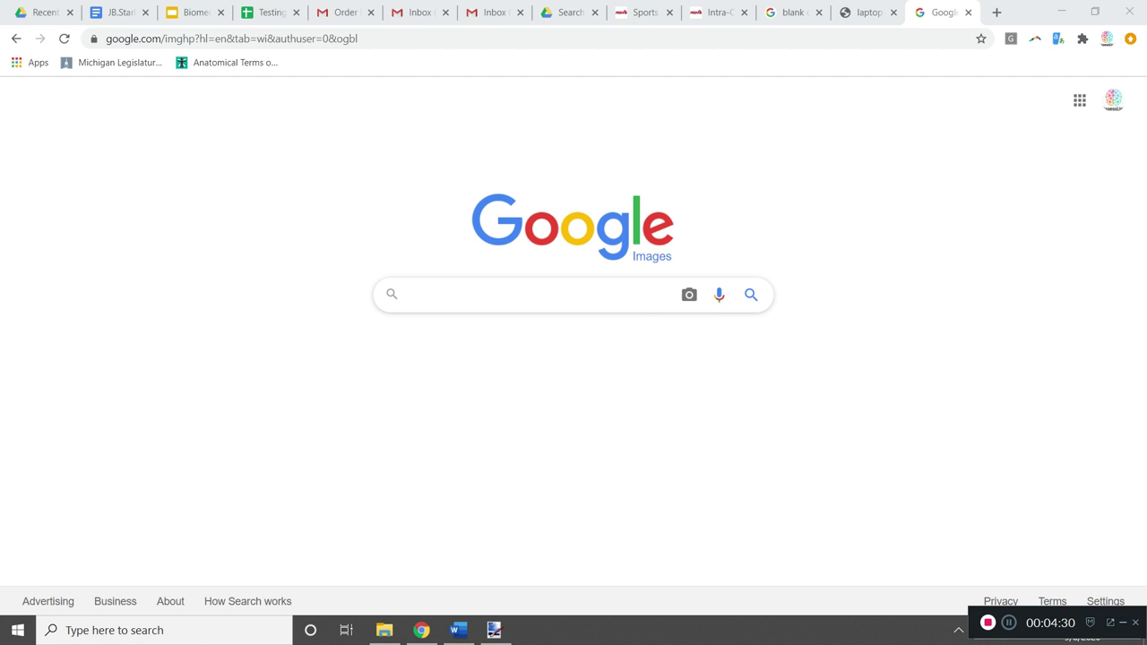
click(626, 301)
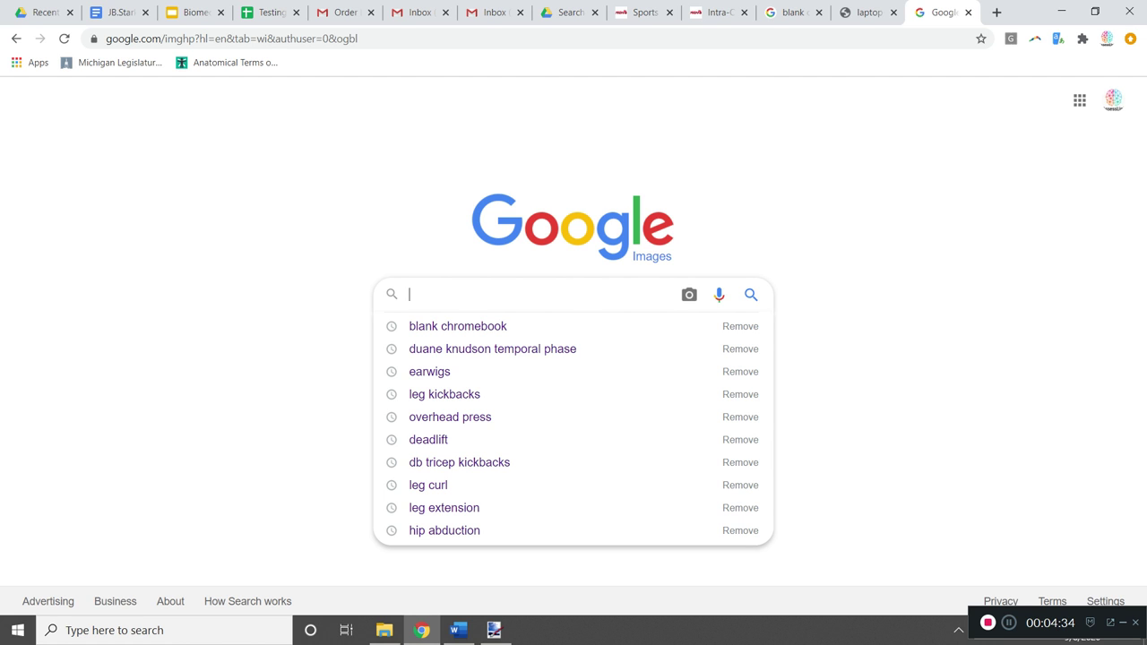
text(el)
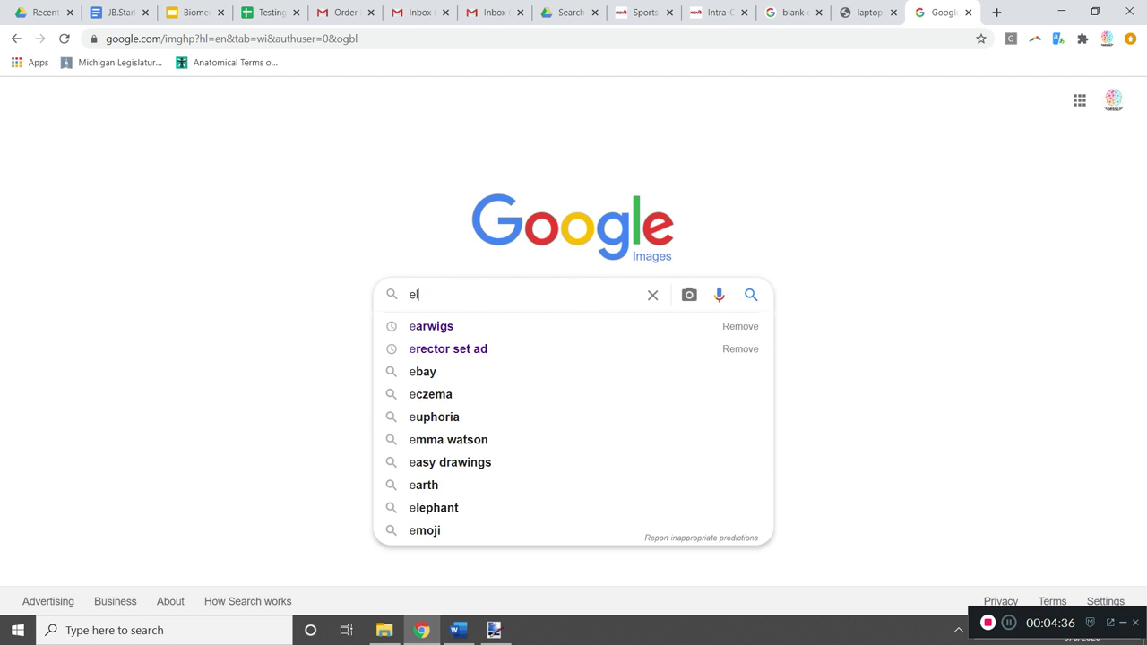
text(bow flexion )
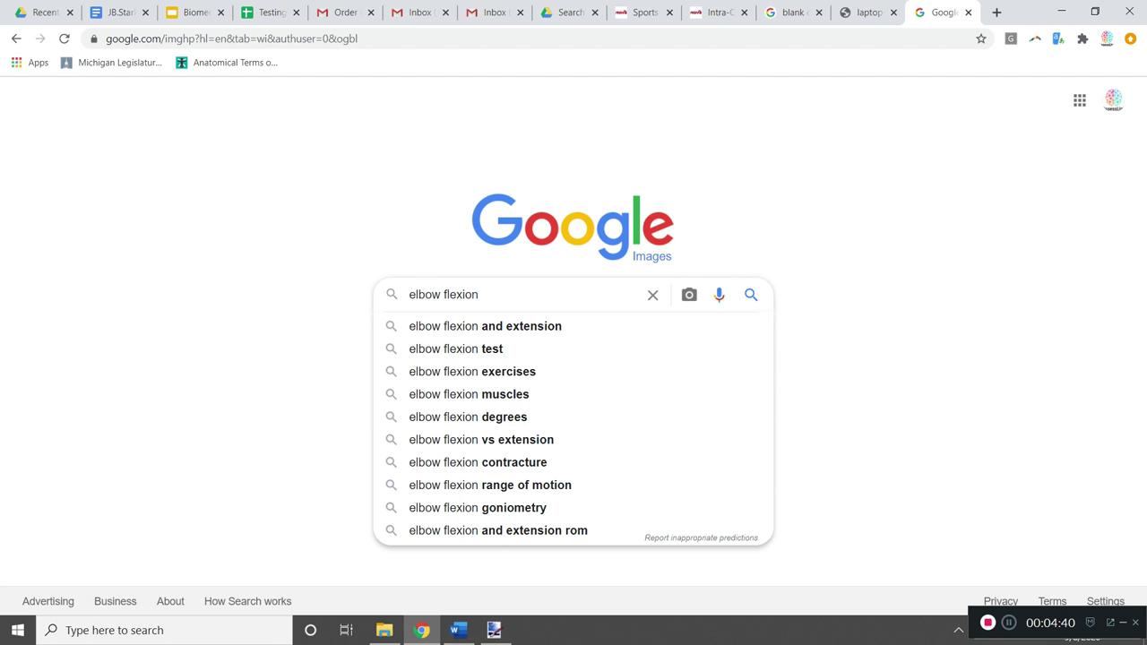
text(m)
key(BackSpace)
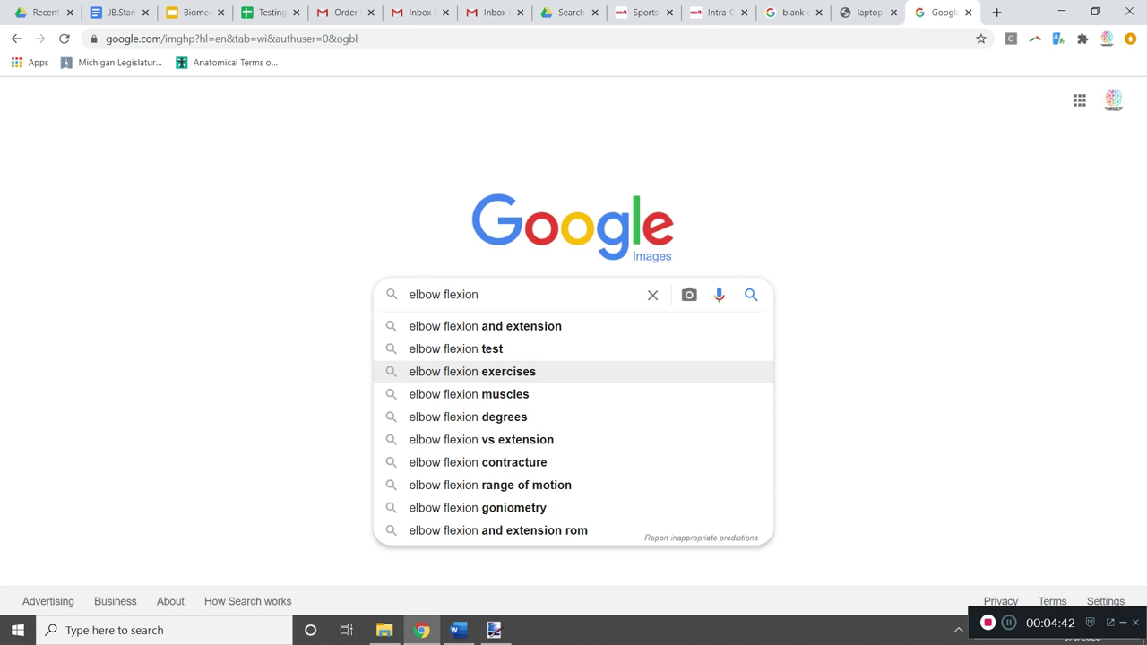
click(472, 371)
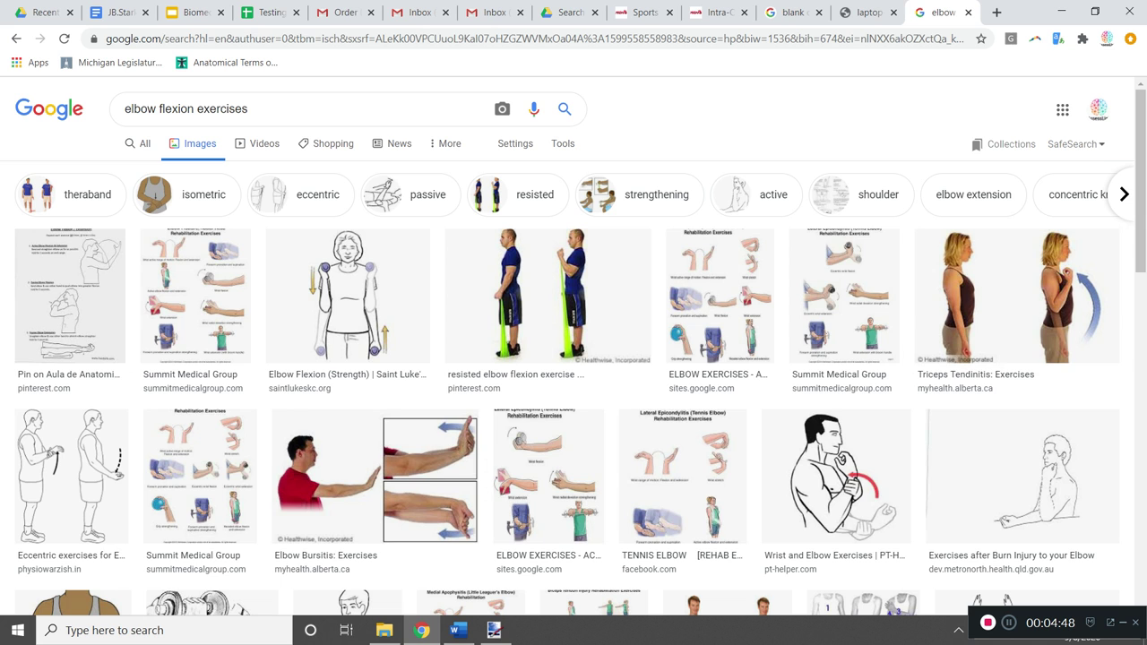
Step: Look through the elbow flexion image results and filter them by type to GIF
scroll(574, 359, down, 1)
scroll(727, 457, down, 2)
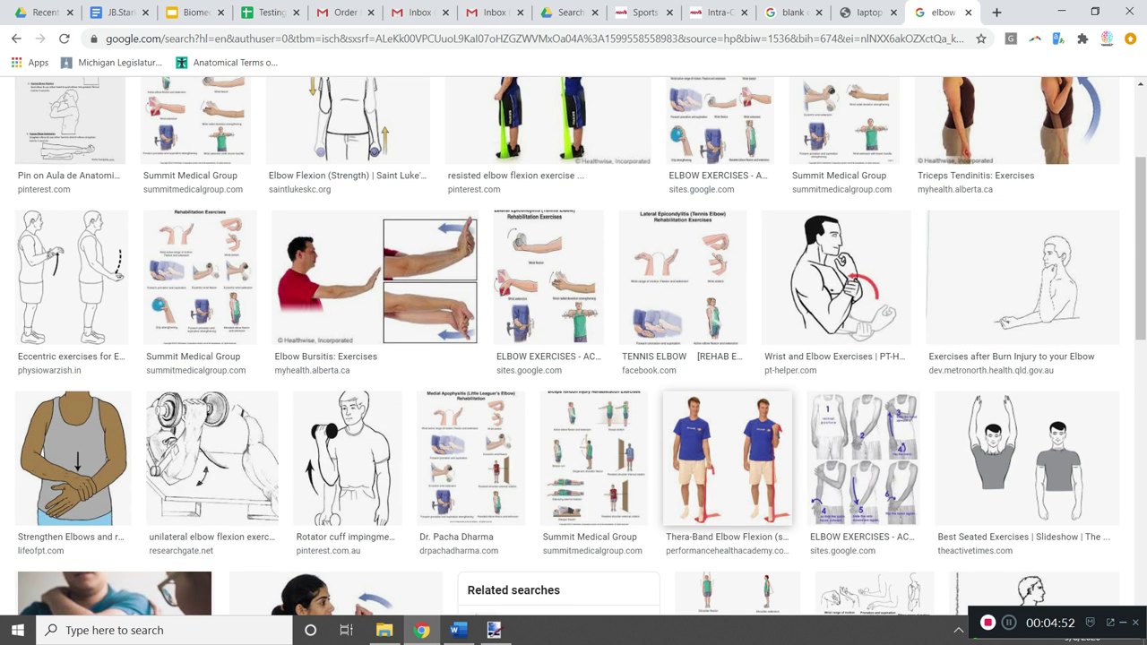
scroll(727, 457, up, 2)
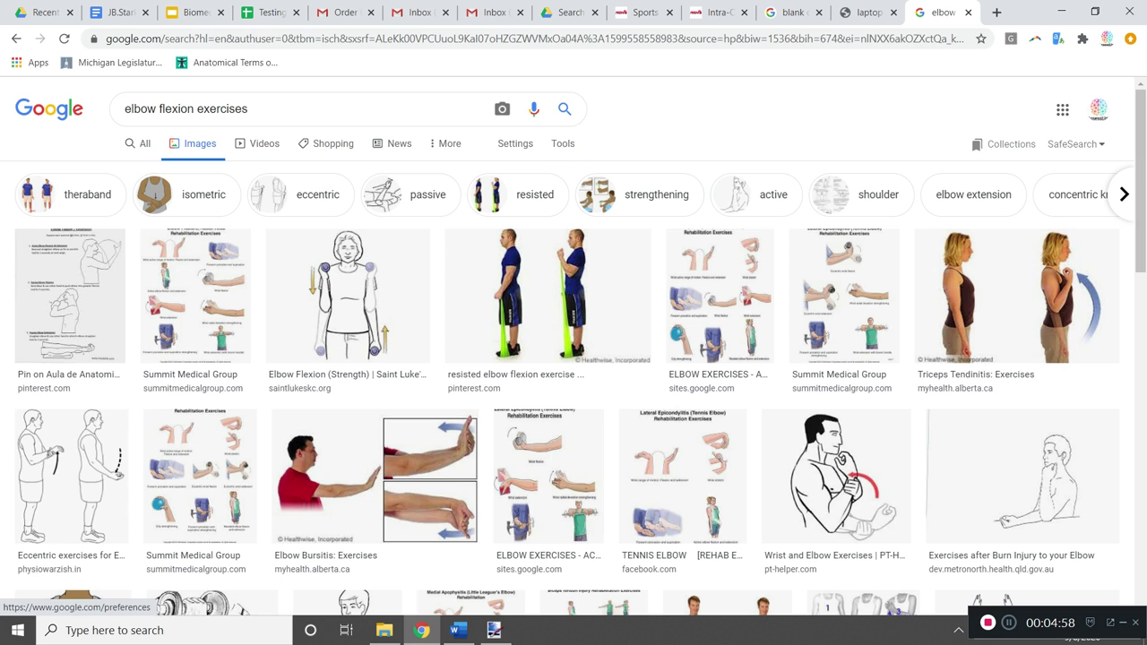
click(515, 143)
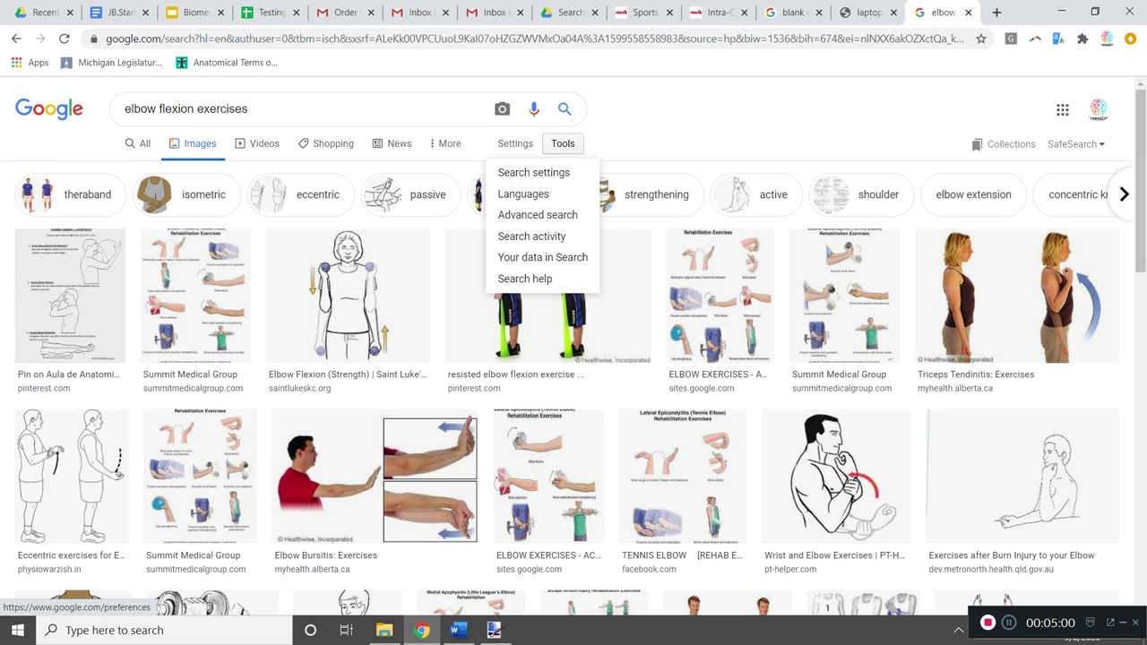
click(563, 144)
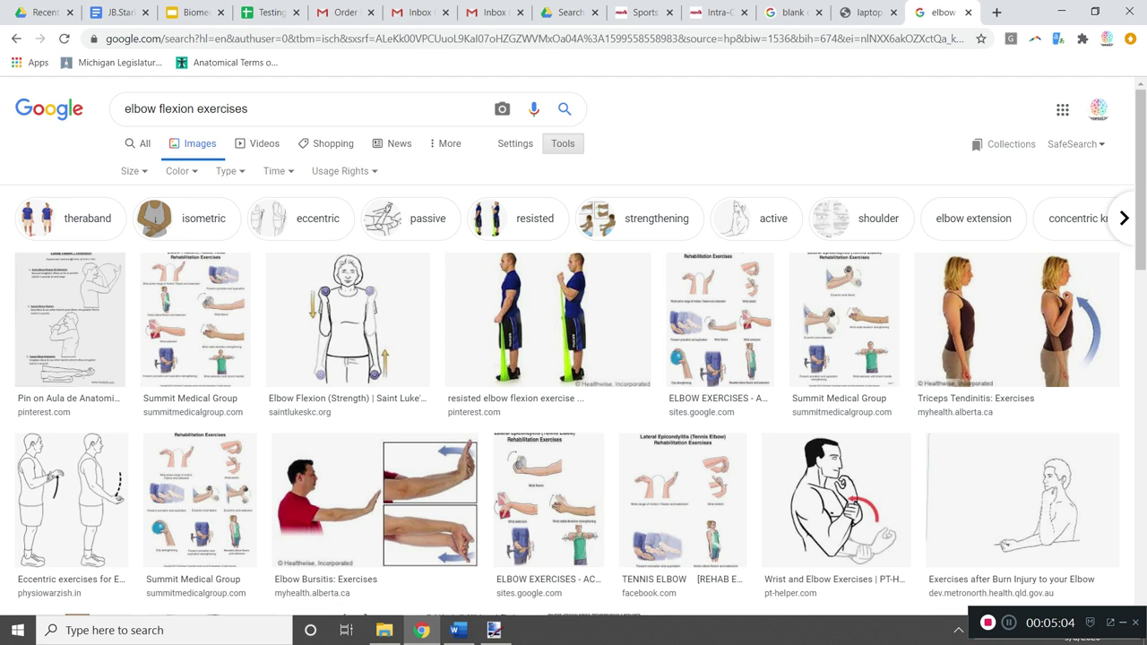
click(229, 170)
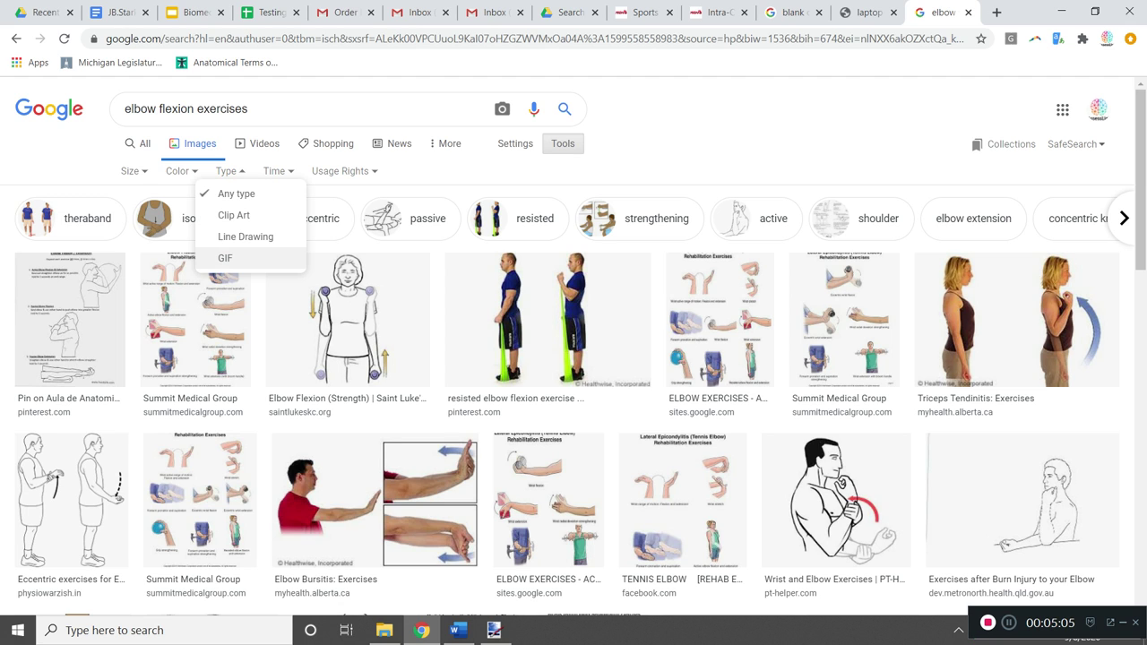
click(225, 258)
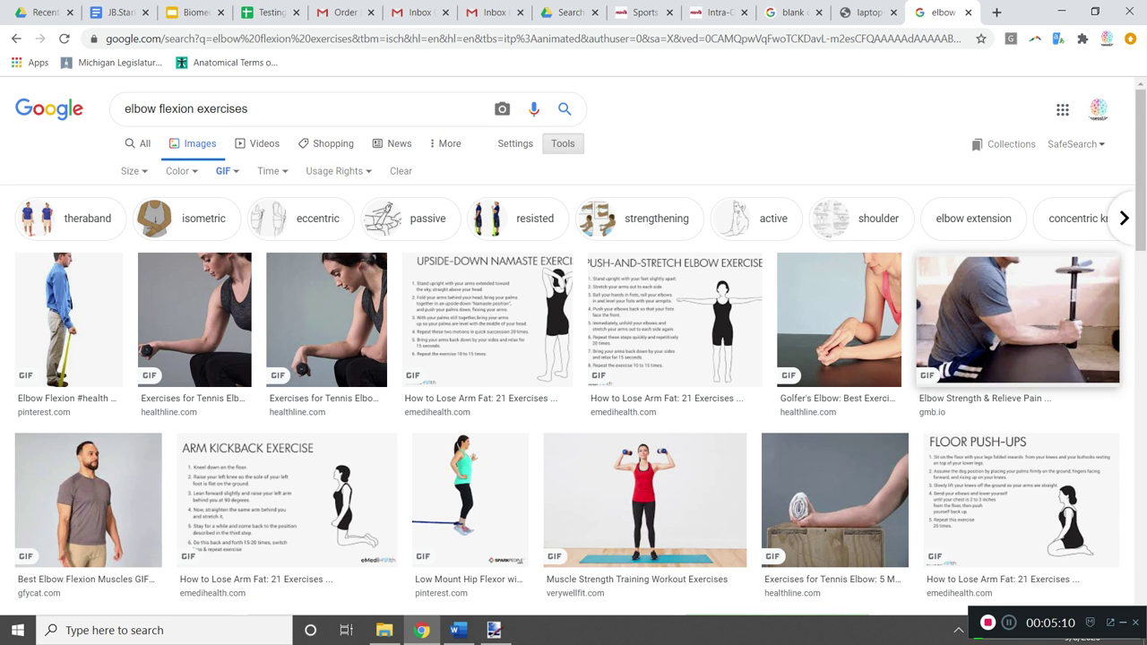
Step: Look through the GIF results for elbow flexion exercises, and show all web results for the same search
scroll(573, 358, down, 2)
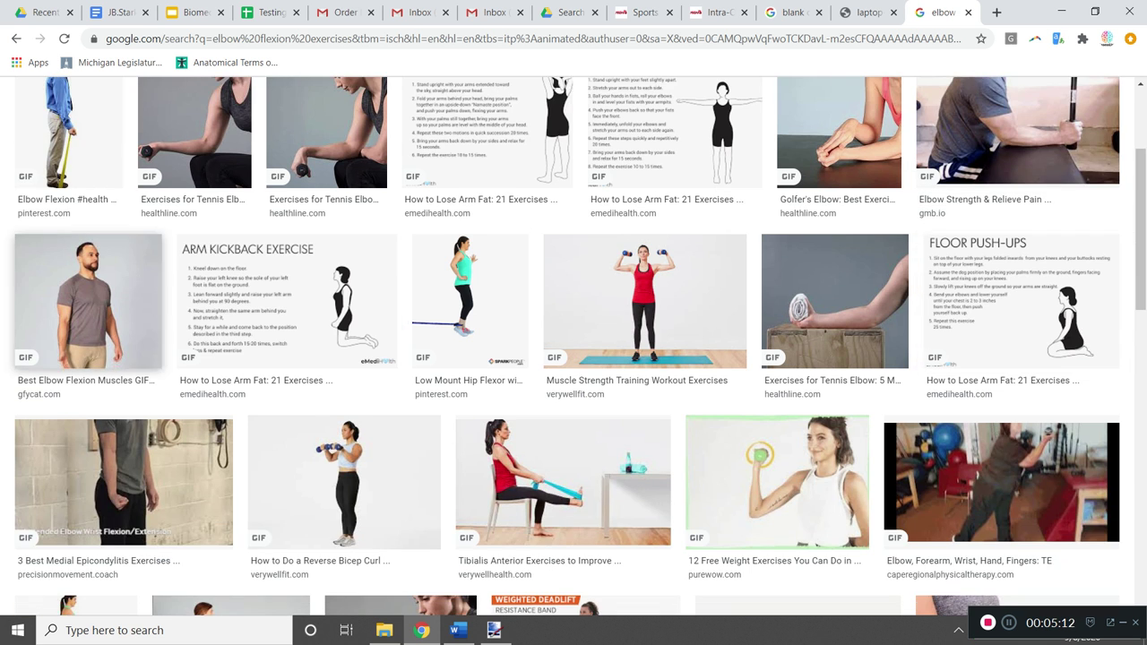
scroll(574, 358, down, 2)
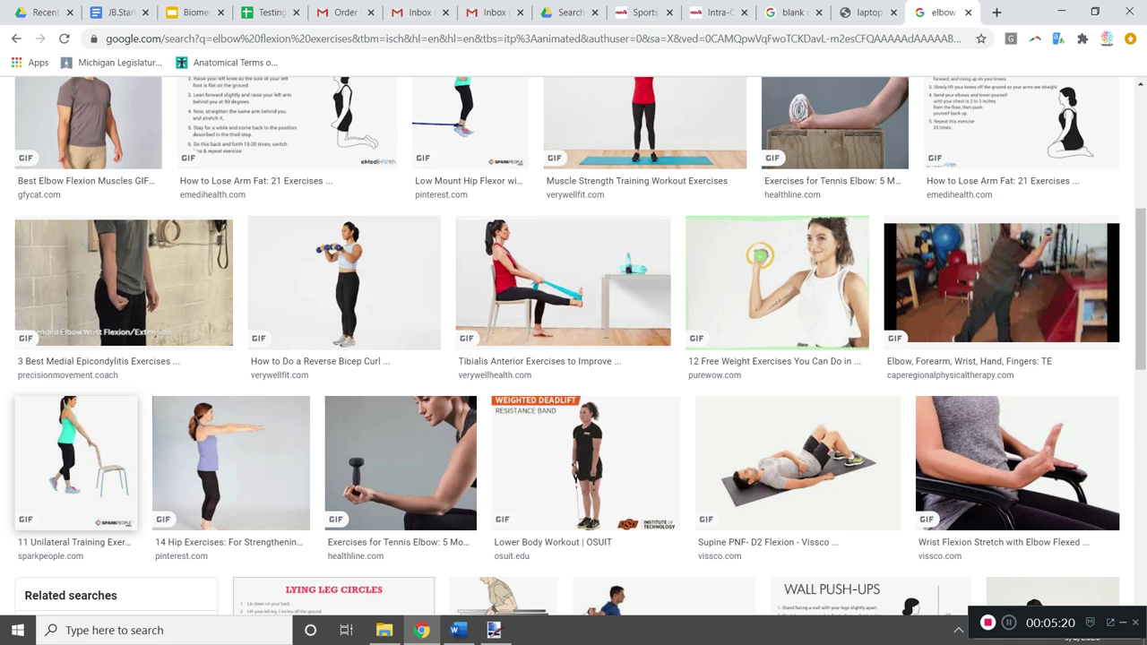
scroll(573, 358, up, 4)
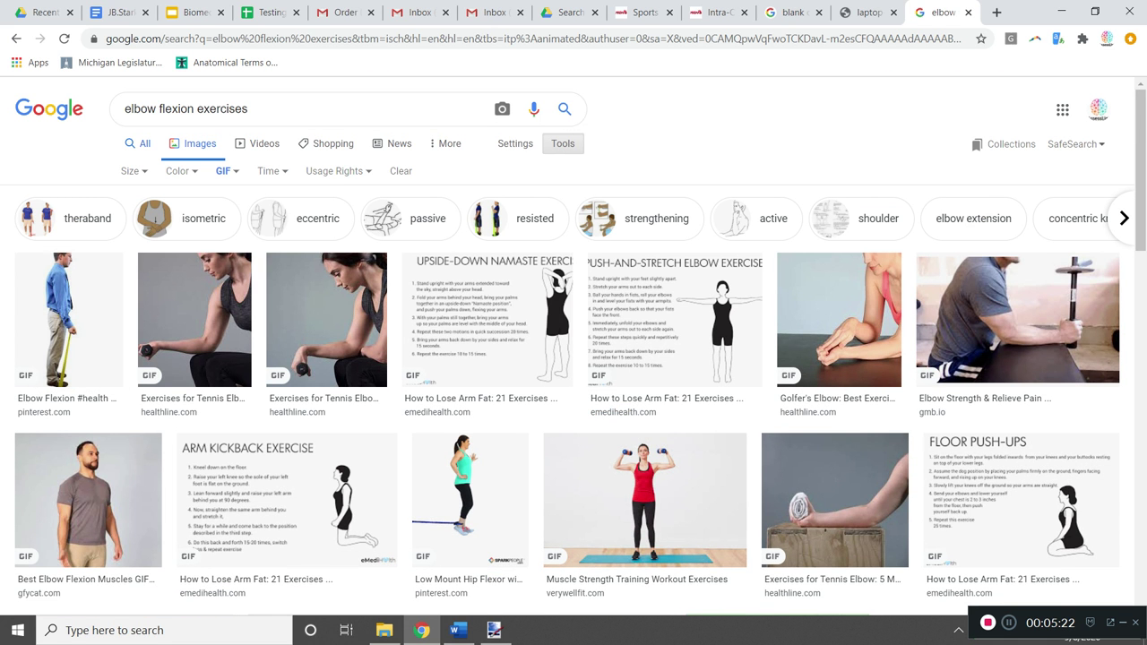
click(137, 143)
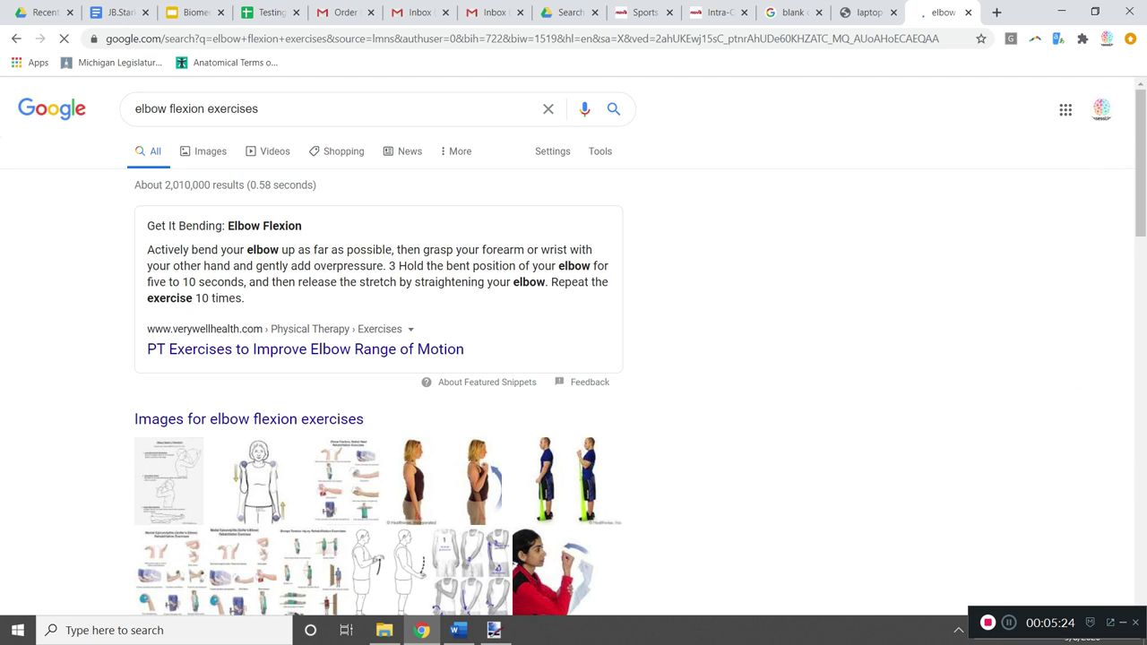
Step: Look through the elbow flexion web results, open the Boston Sports Medicine elbow strengthening page and check it for exercise pictures
scroll(377, 359, down, 5)
scroll(376, 359, down, 3)
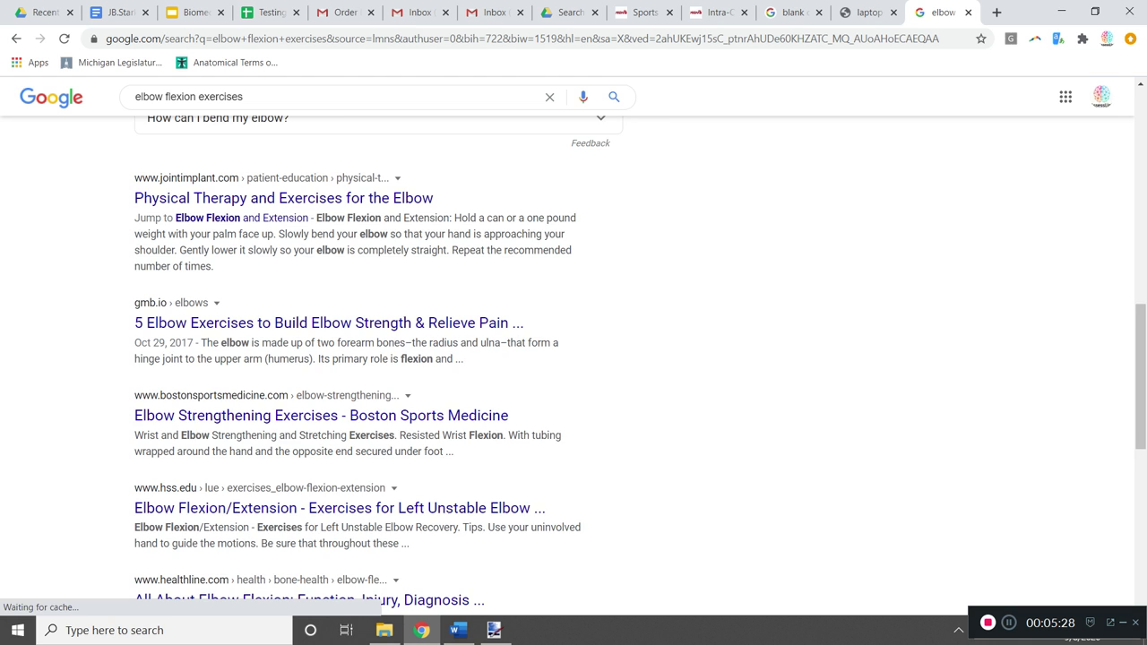
scroll(340, 412, down, 1)
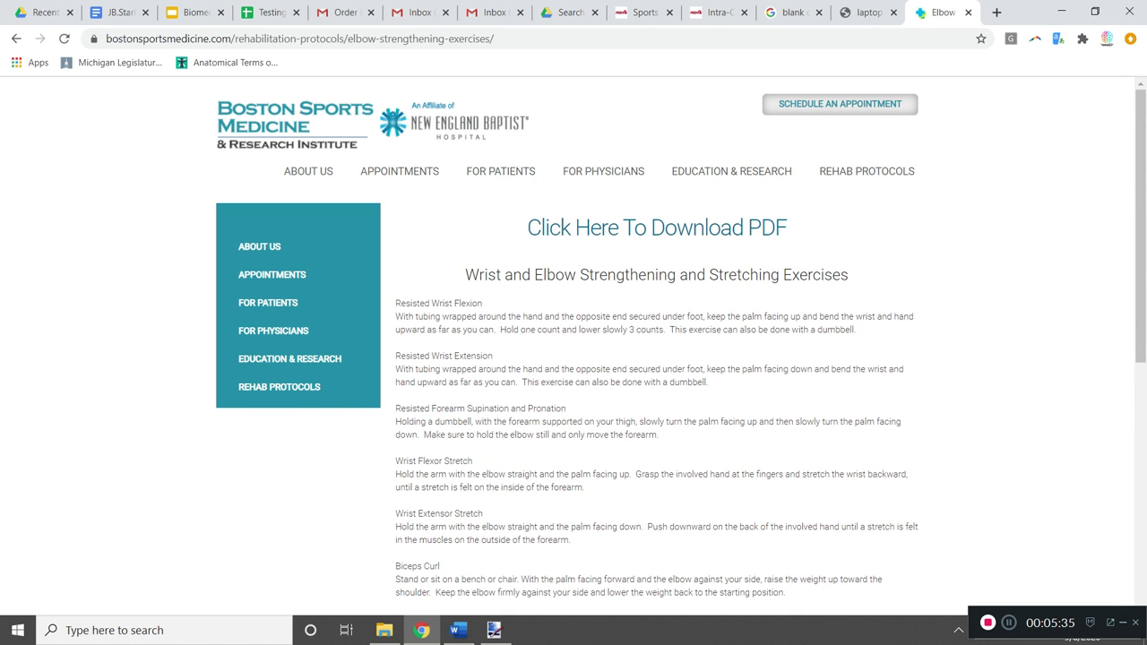
scroll(655, 358, down, 3)
scroll(656, 358, up, 3)
scroll(656, 358, down, 1)
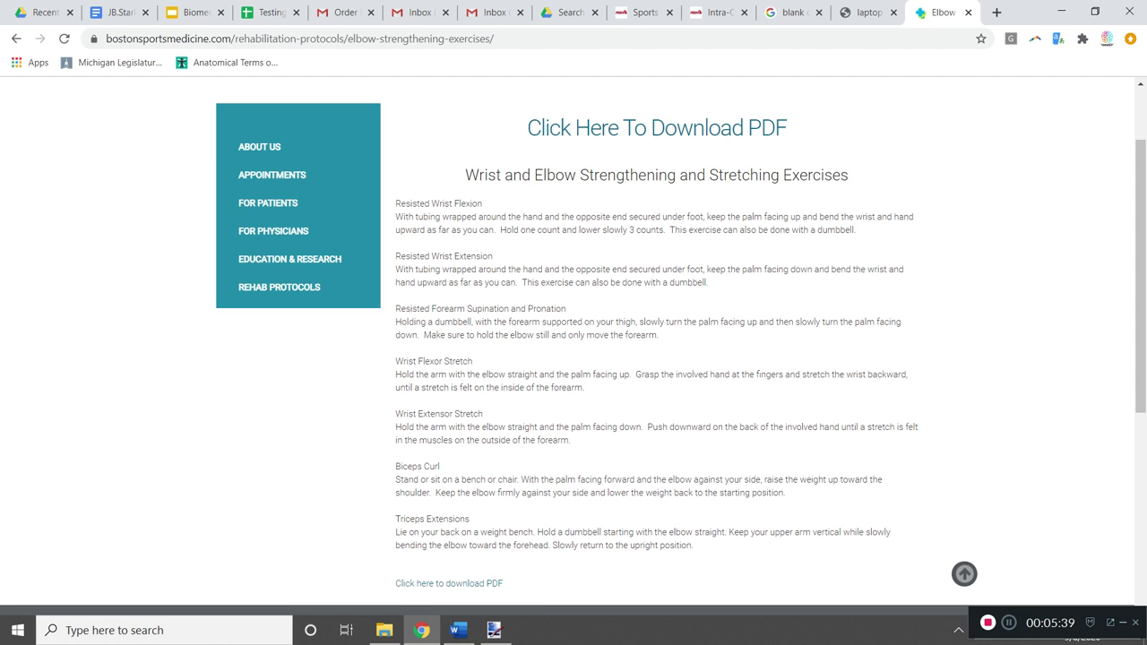
Step: Return to the elbow flexion search results and open the bodybuilding.com elbow article from the next results page
click(16, 39)
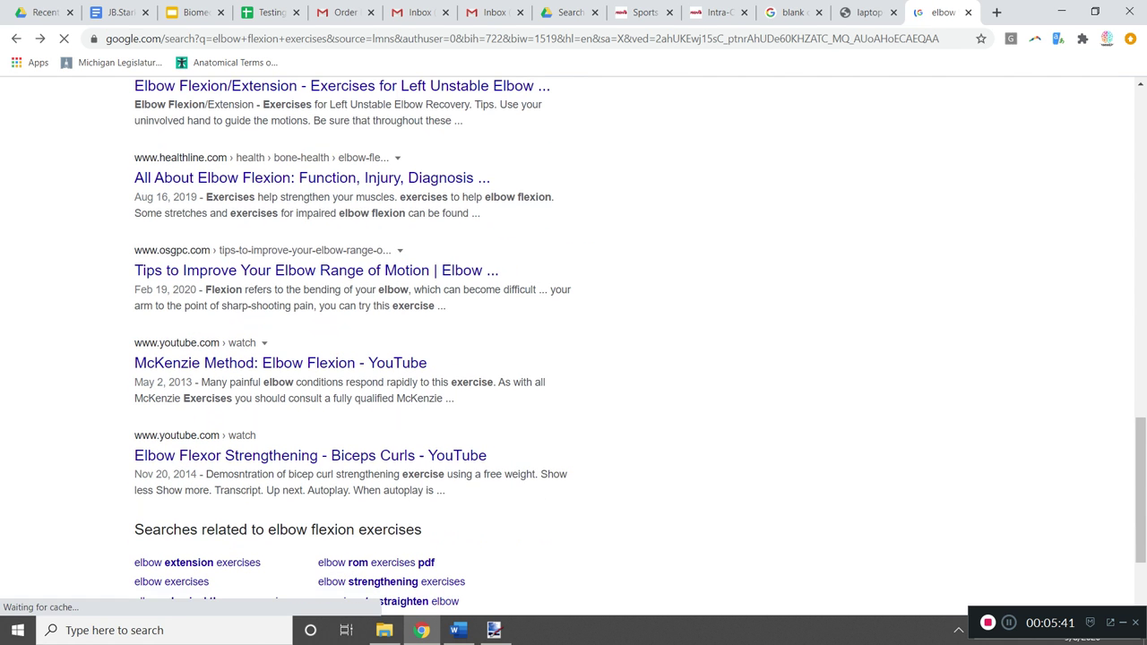
scroll(574, 363, down, 2)
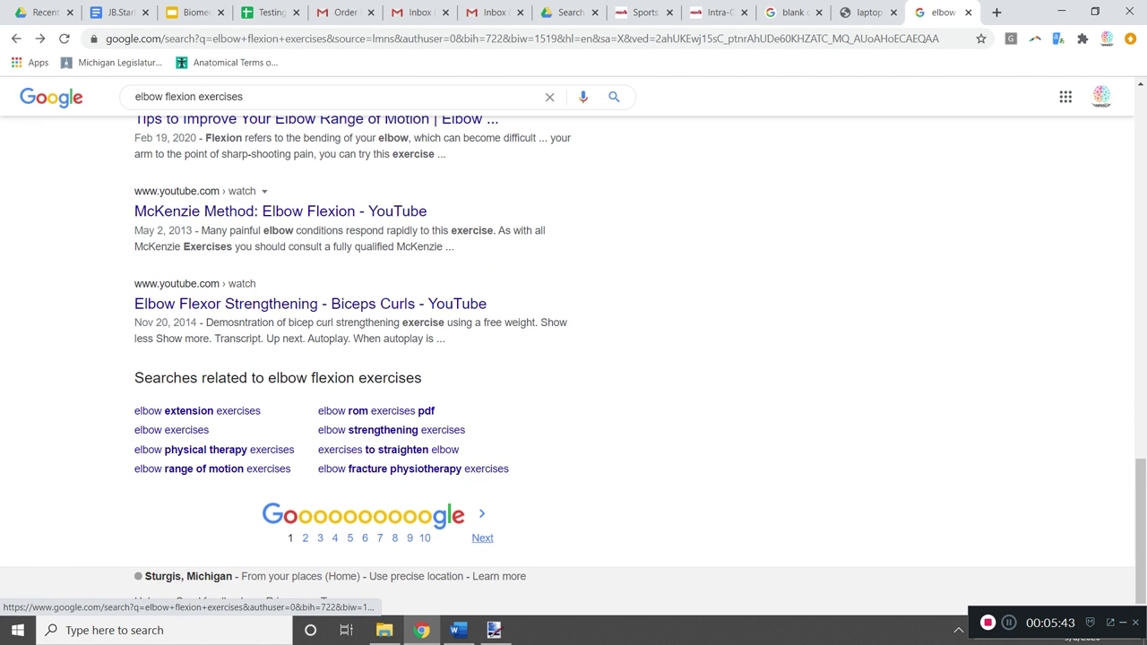
click(482, 537)
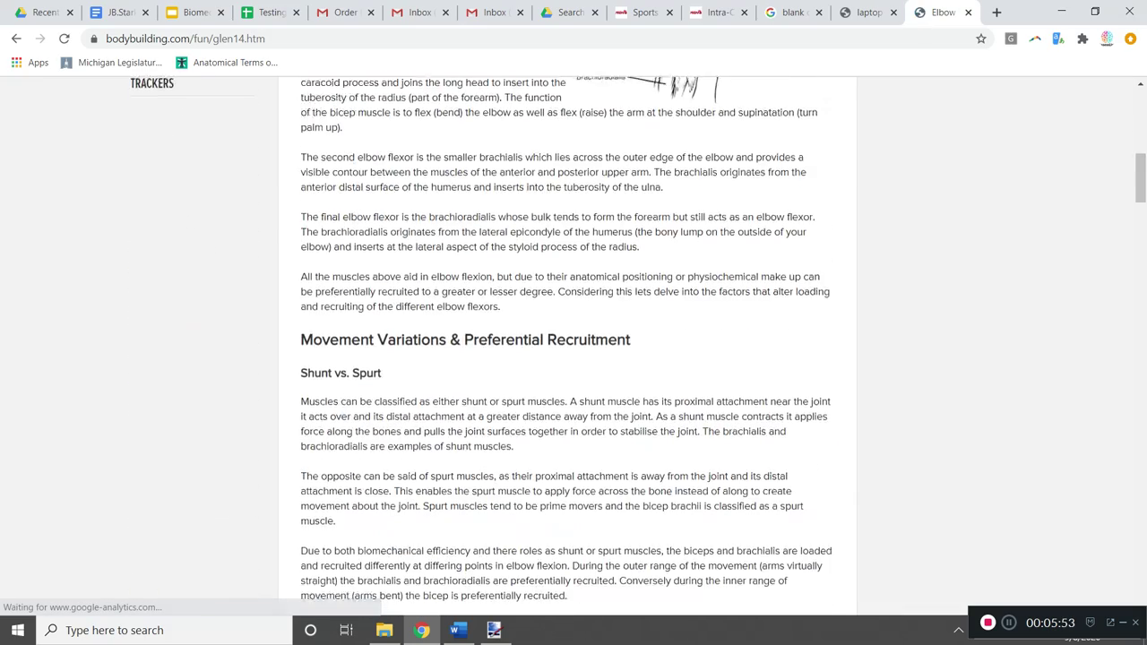
Step: Look through the bodybuilding.com article's photos of elbow flexion exercises, from drag curls to preacher reverse curls
scroll(574, 358, down, 2)
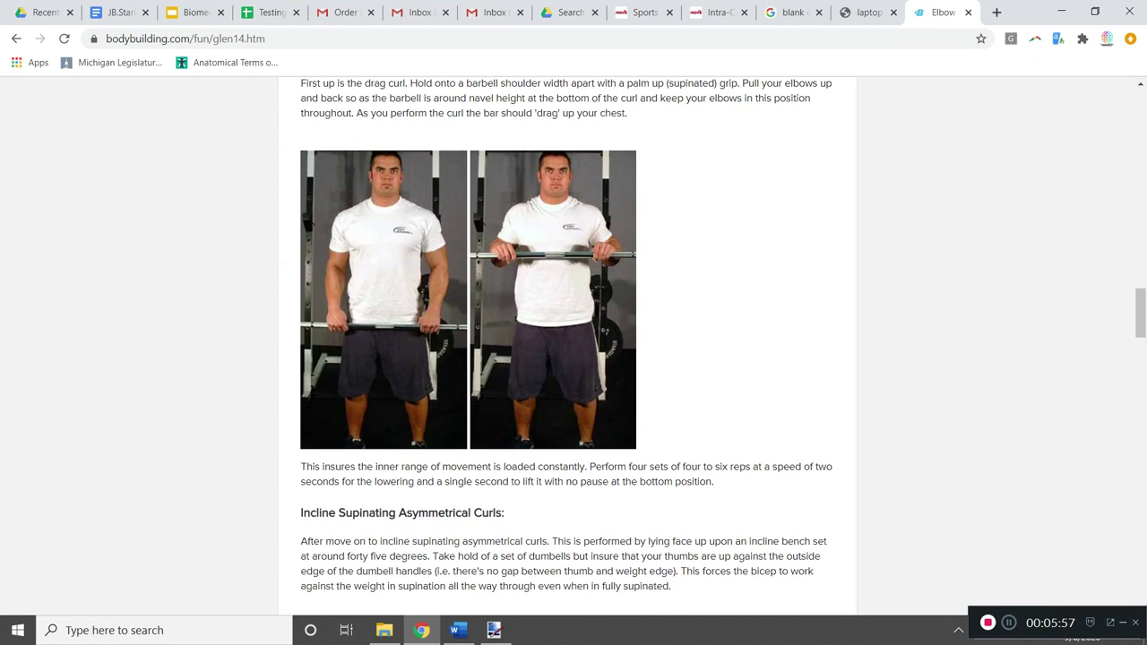
scroll(573, 358, down, 3)
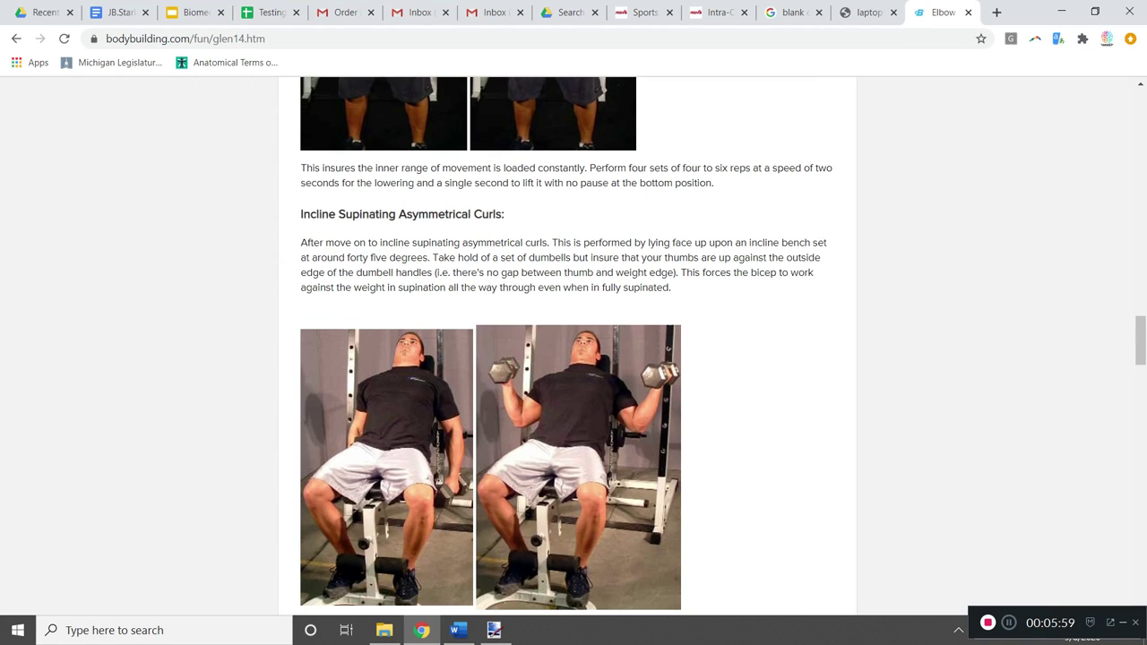
scroll(573, 358, down, 7)
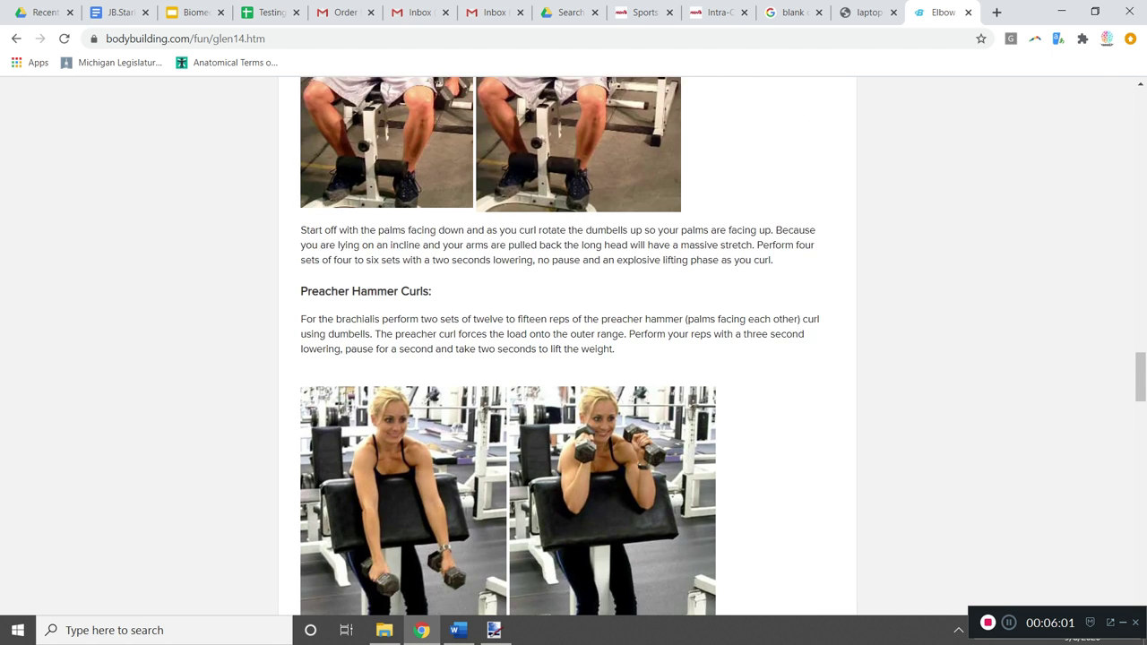
scroll(573, 358, down, 4)
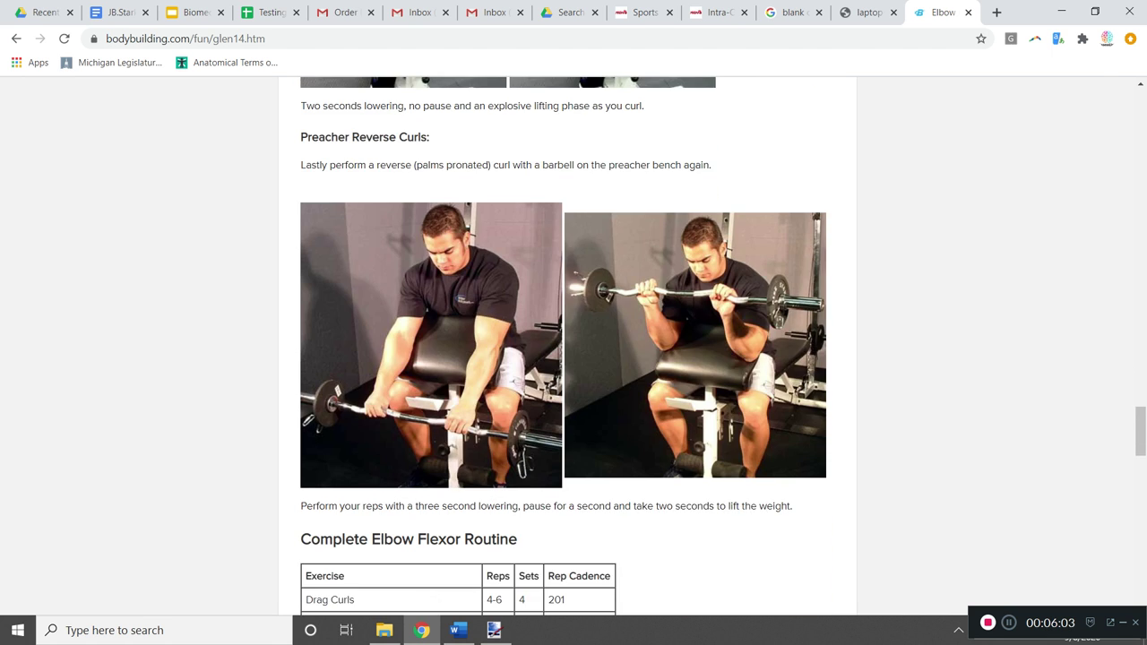
scroll(574, 358, down, 9)
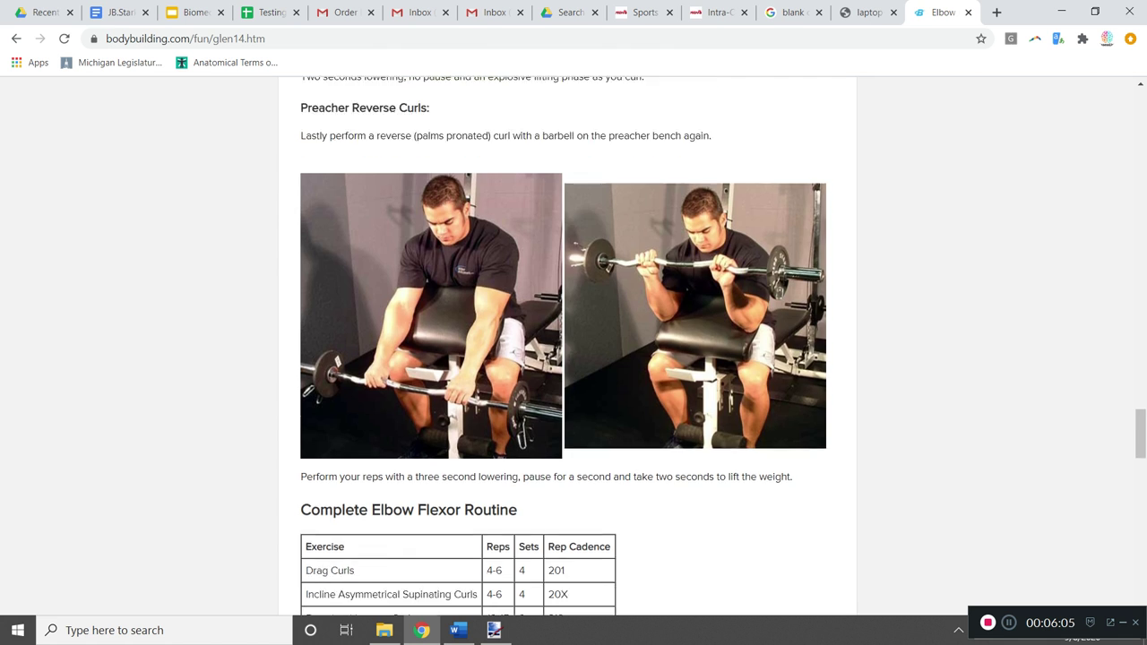
scroll(573, 358, up, 20)
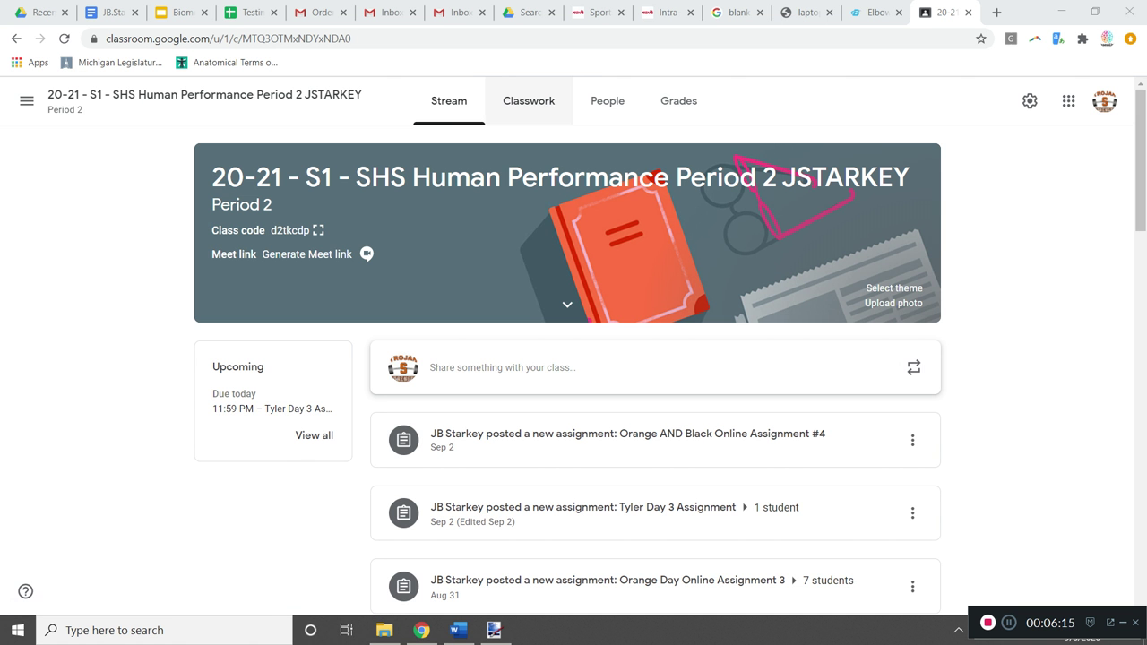
Step: Open The Body as a Machine presentation from Orange AND Black Online Assignment #4 in Google Classroom and show slide 12 on abduction and adduction
click(529, 100)
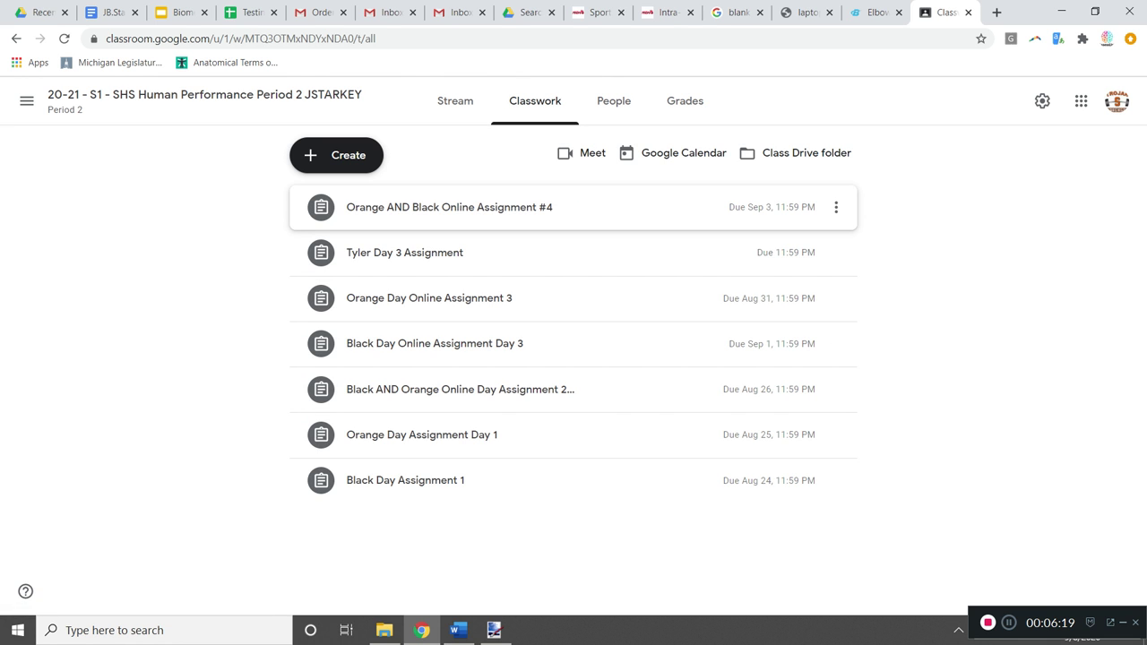
click(448, 207)
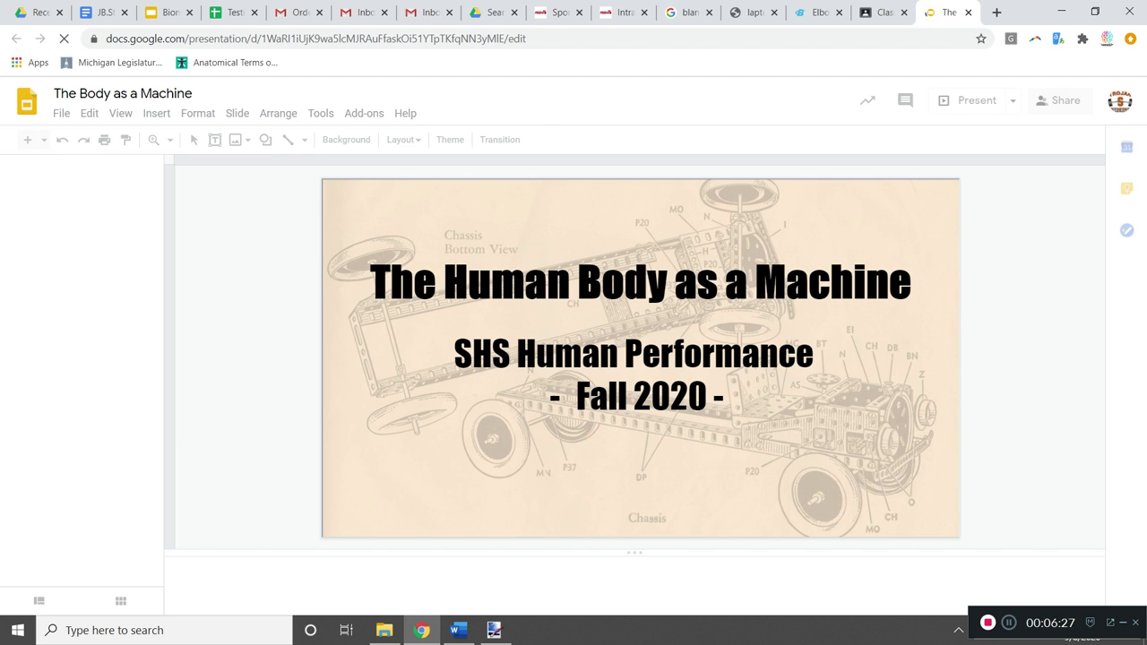
scroll(89, 198, down, 3)
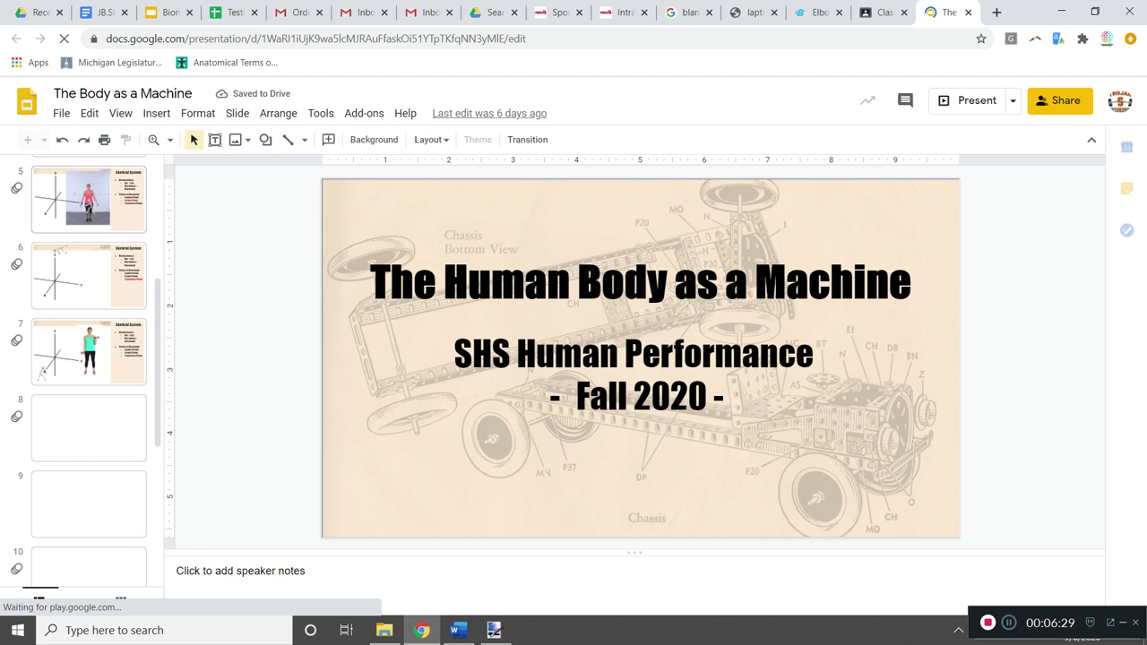
scroll(89, 370, down, 8)
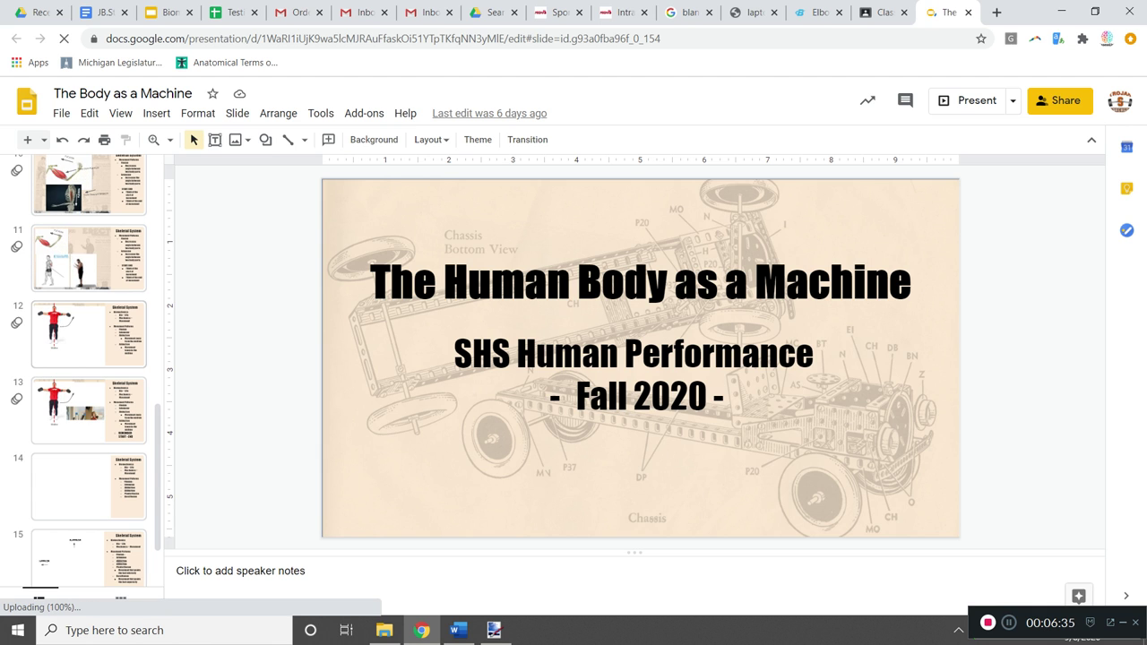
click(89, 334)
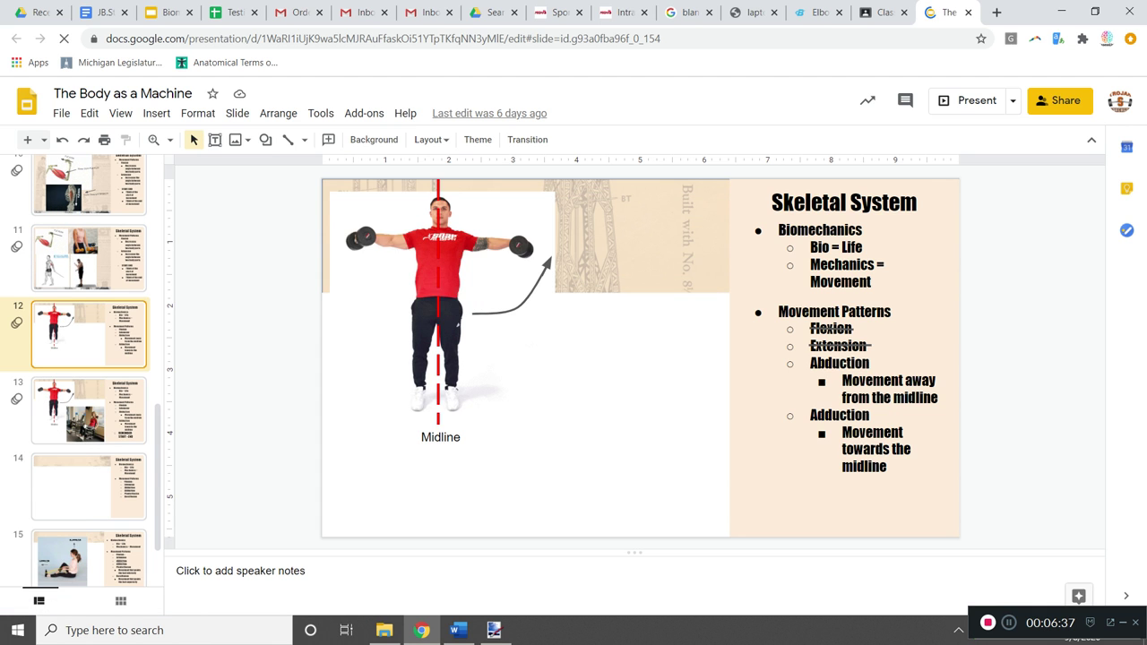